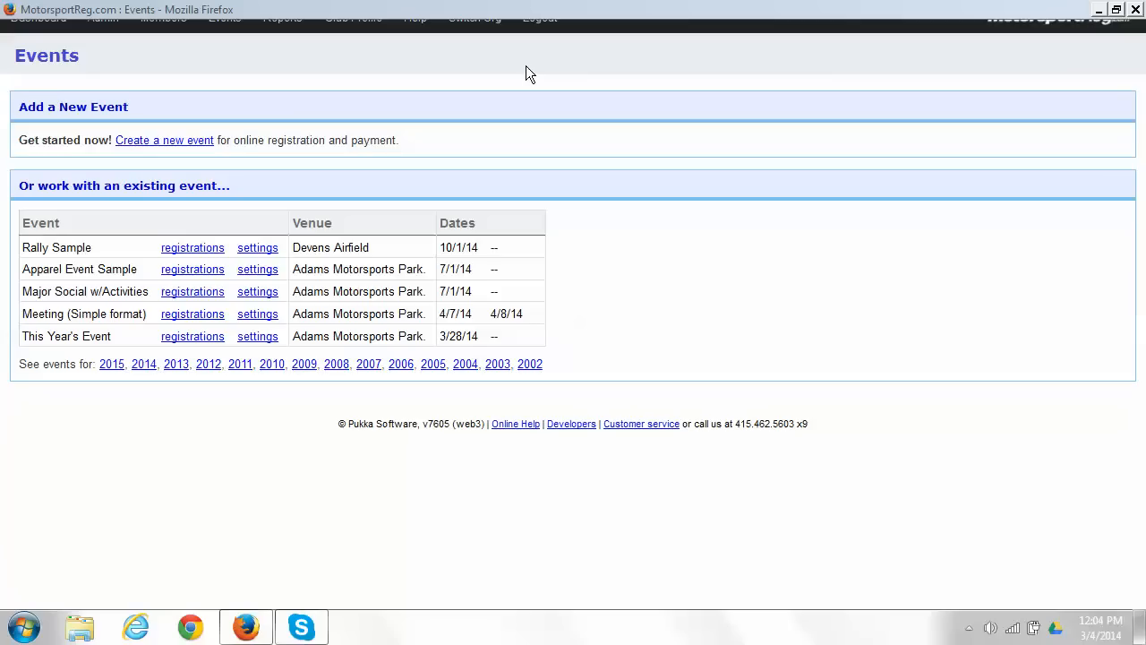
Start creating a new event by choosing Last Year's Event from Dec 31, 2013 as the previous event to clone.
{"action": "mouse_move", "coordinate": [359, 22]}
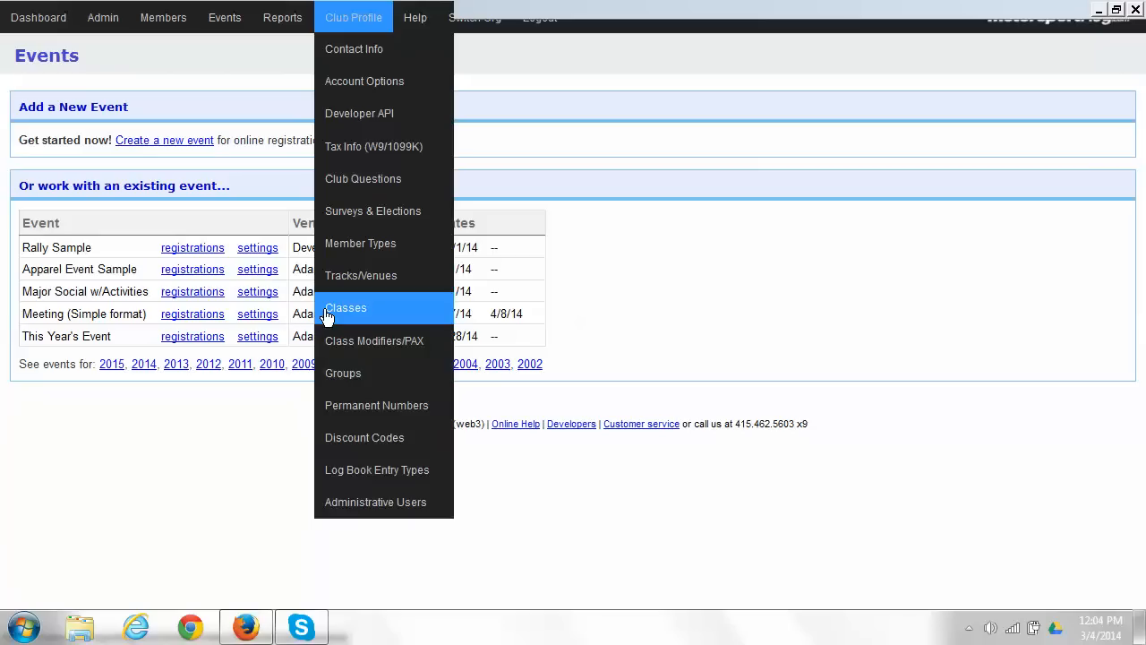
{"action": "left_click_drag", "start_coordinate": [116, 141], "coordinate": [214, 141]}
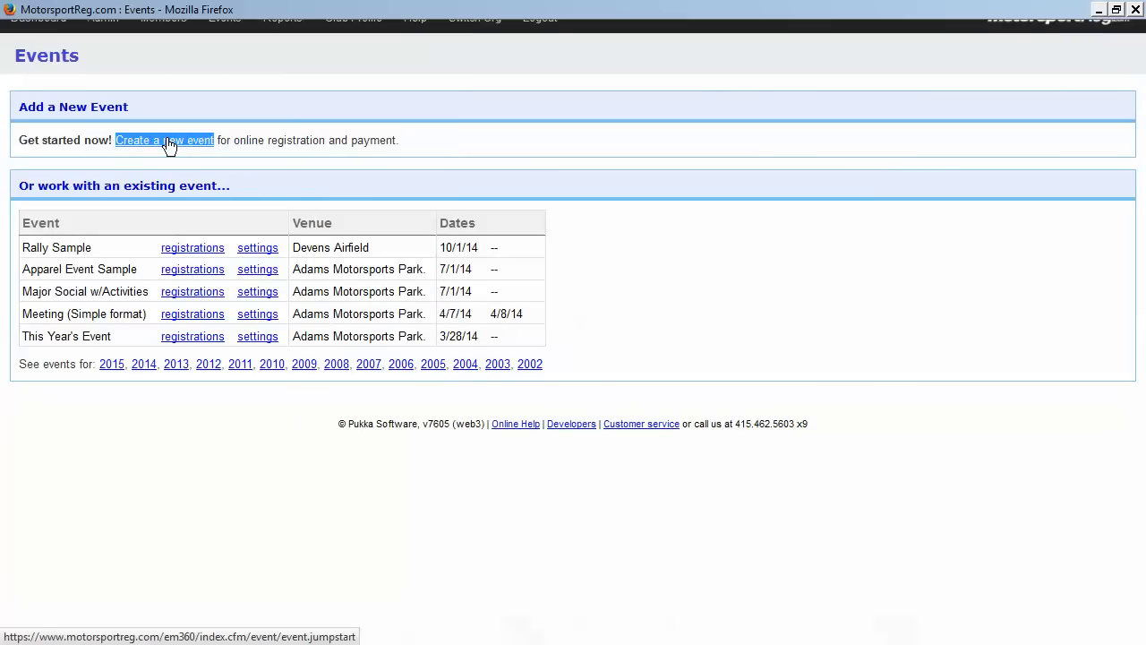
{"action": "left_click", "coordinate": [168, 140]}
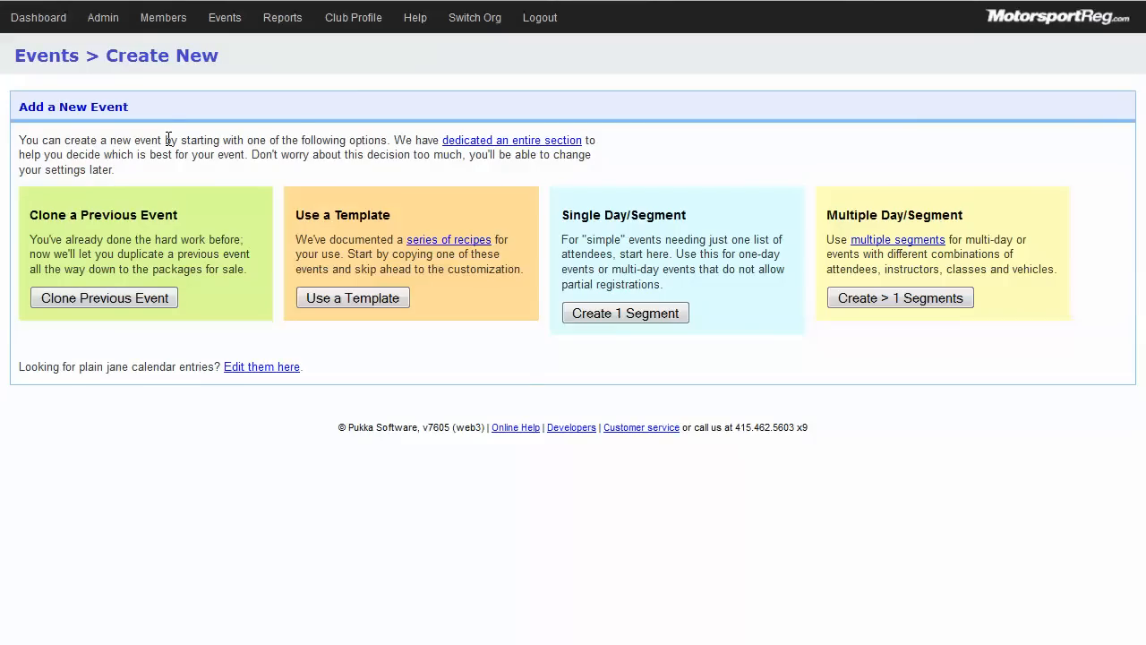
{"action": "left_click", "coordinate": [101, 299]}
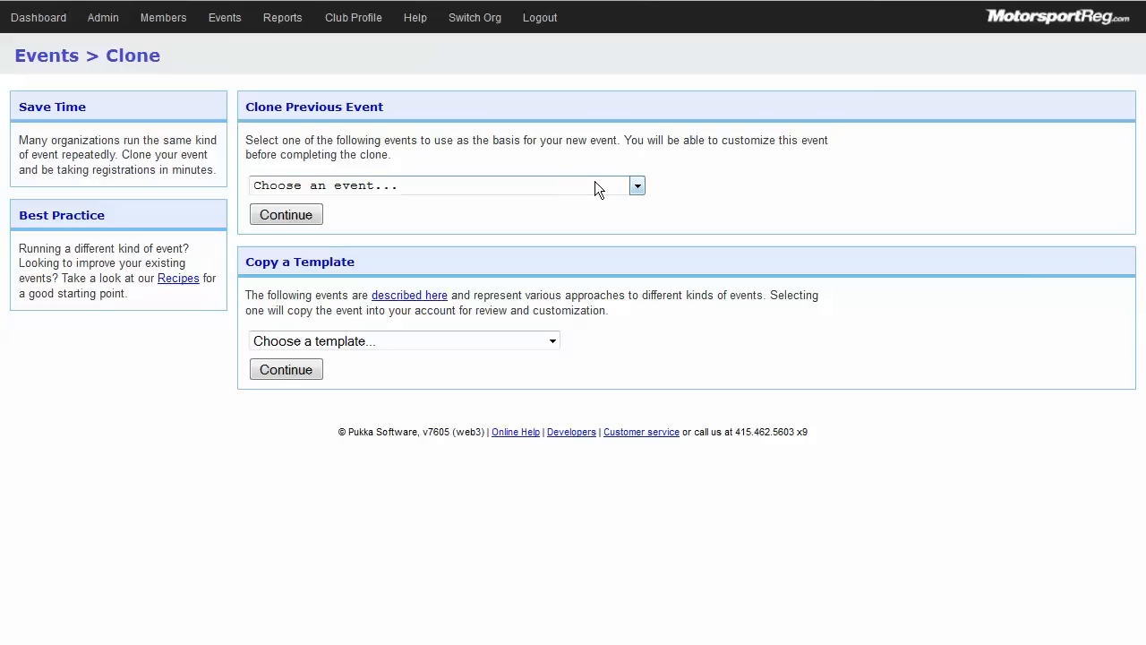
{"action": "left_click", "coordinate": [635, 185]}
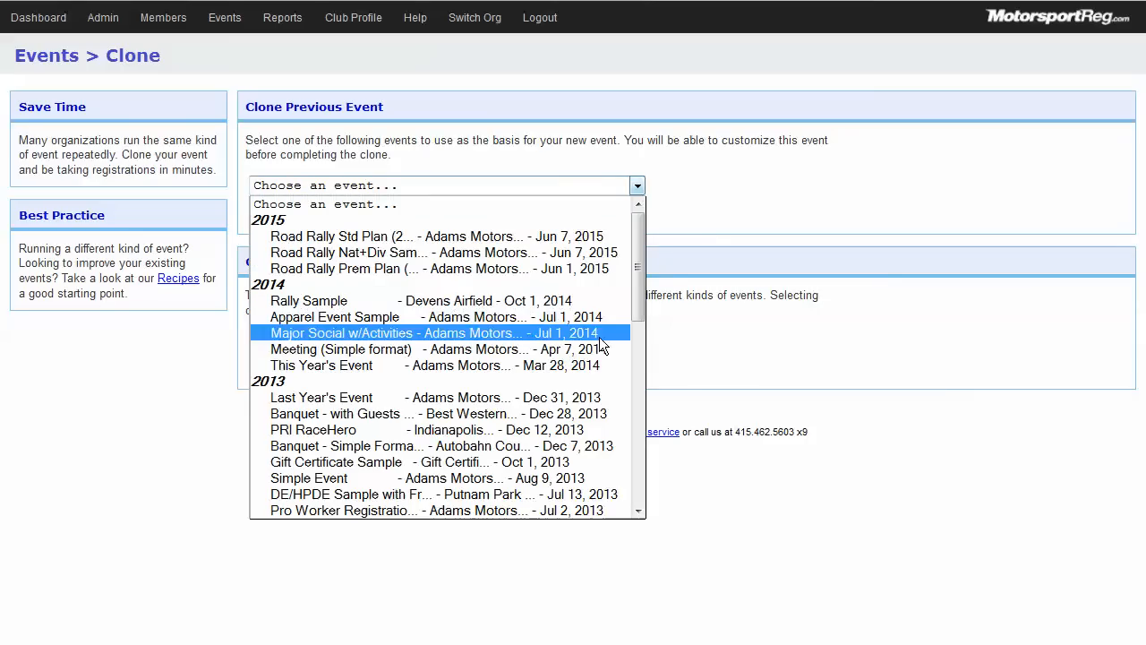
{"action": "left_click", "coordinate": [580, 404]}
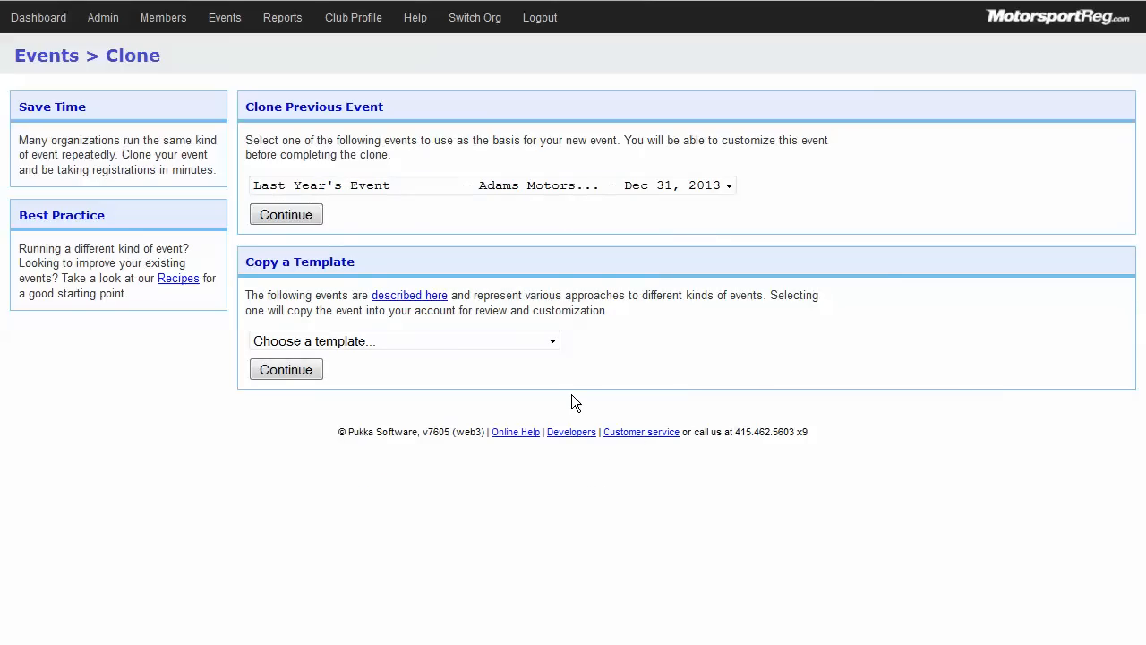
{"action": "left_click", "coordinate": [291, 218]}
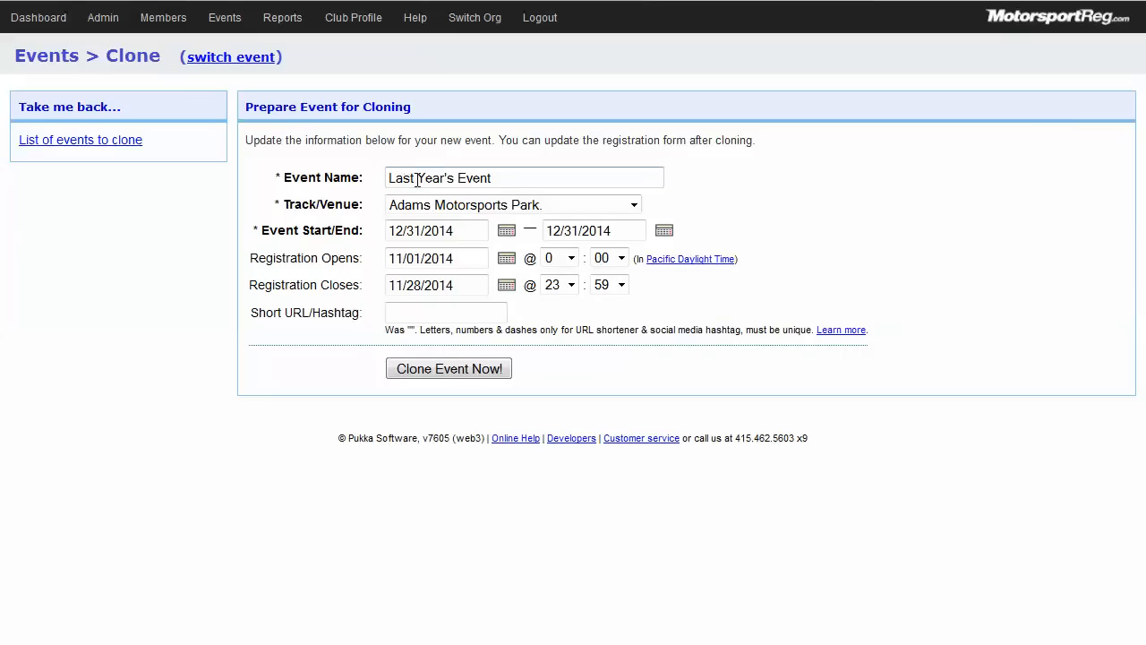
Change the cloned event's name to This Year's Event and go to its start date.
{"action": "double_click", "coordinate": [417, 180]}
{"action": "type", "text": "This"}
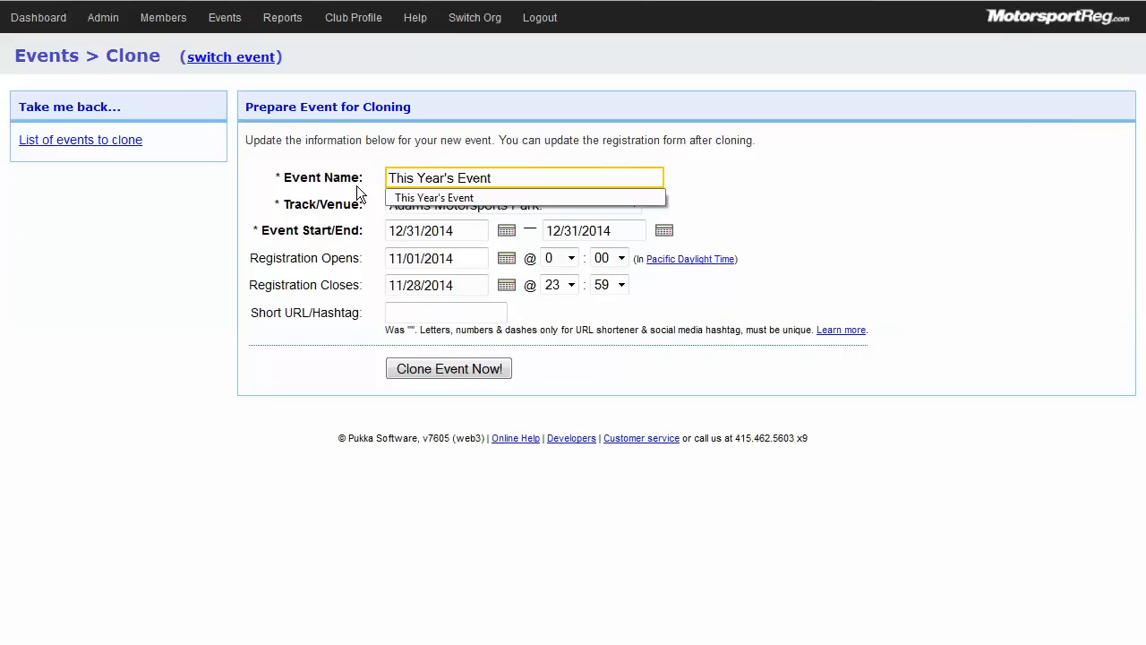
{"action": "left_click", "coordinate": [476, 233]}
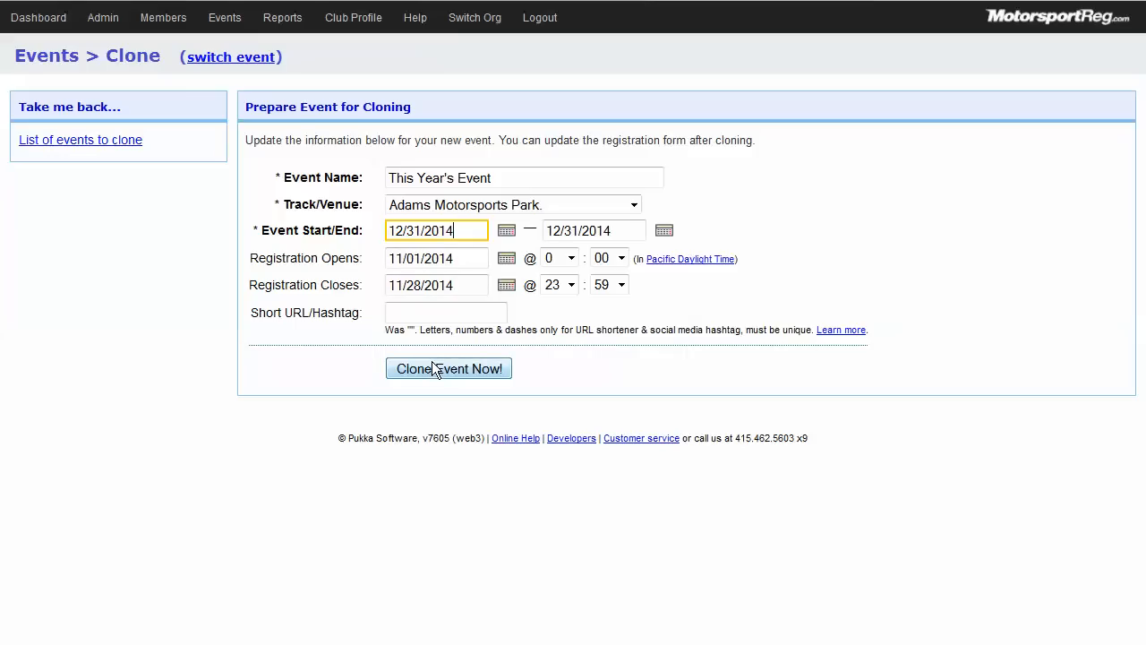
Open the settings of the existing This Year's Event and review all its basic settings.
{"action": "left_click", "coordinate": [225, 22]}
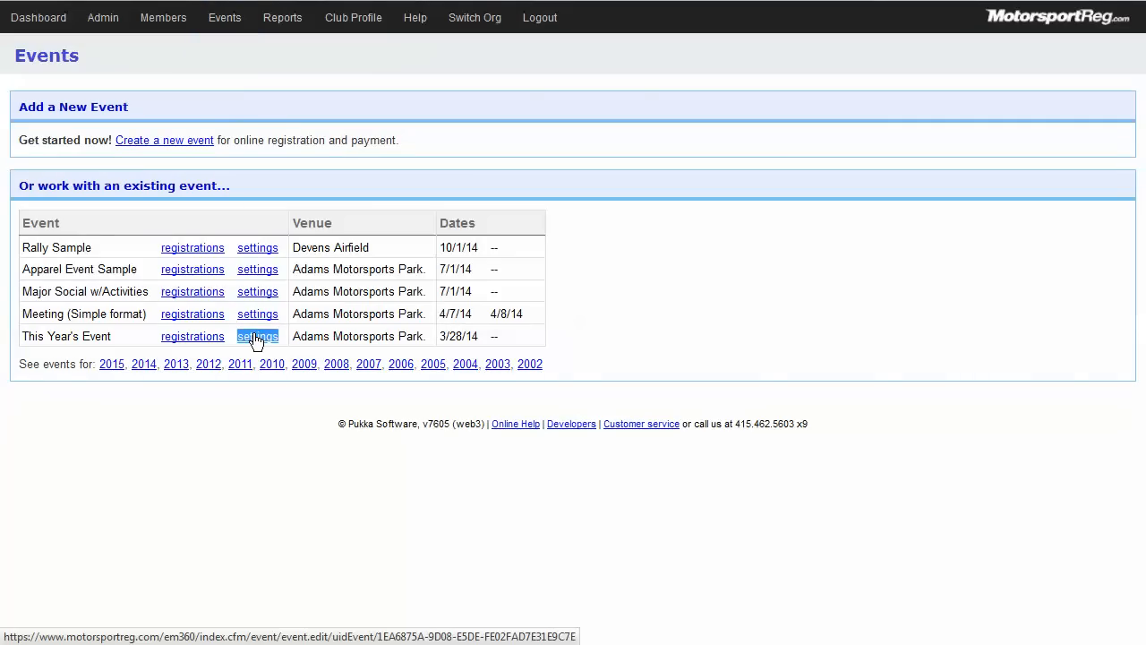
{"action": "left_click", "coordinate": [257, 337]}
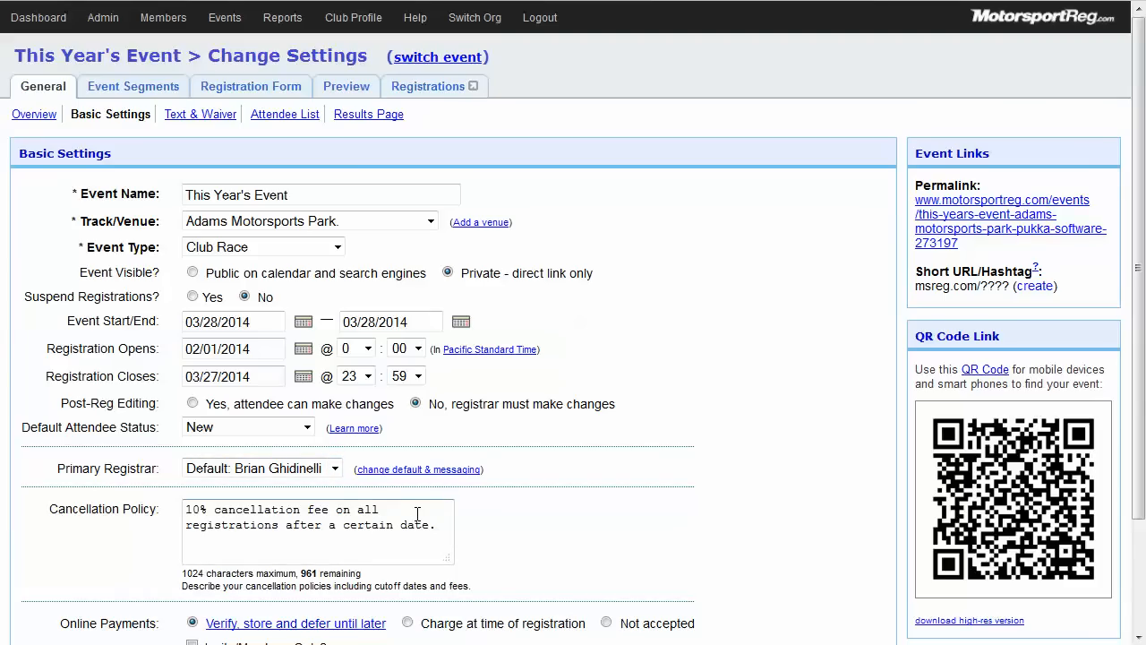
{"action": "left_click_drag", "start_coordinate": [1141, 392], "coordinate": [1143, 485]}
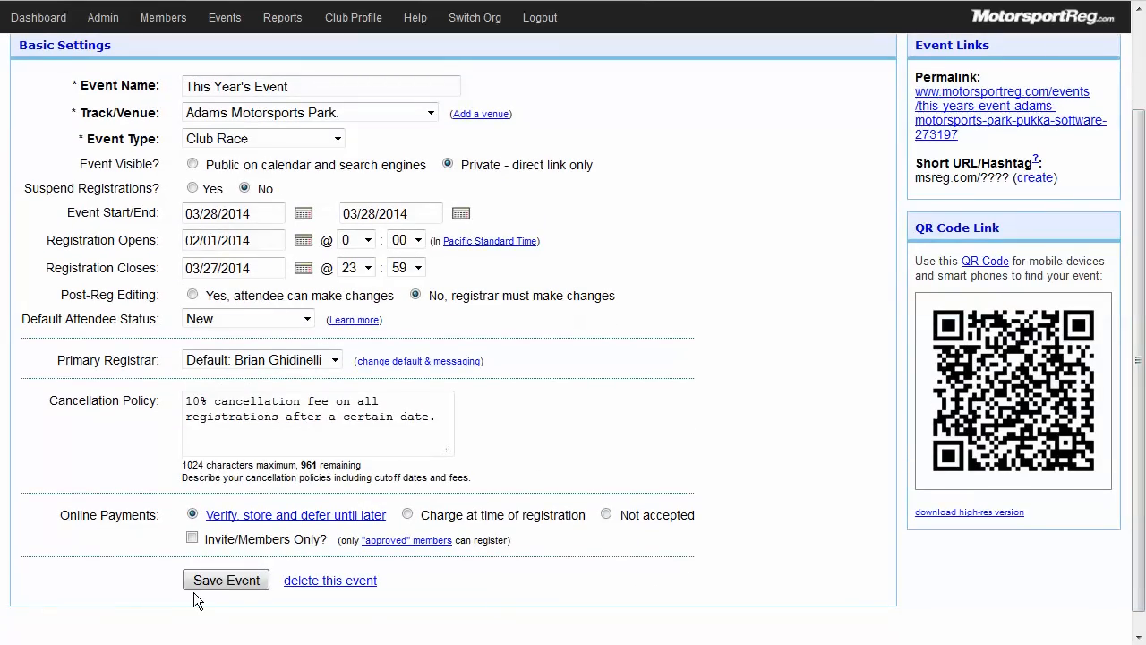
{"action": "left_click_drag", "start_coordinate": [1138, 394], "coordinate": [1138, 285]}
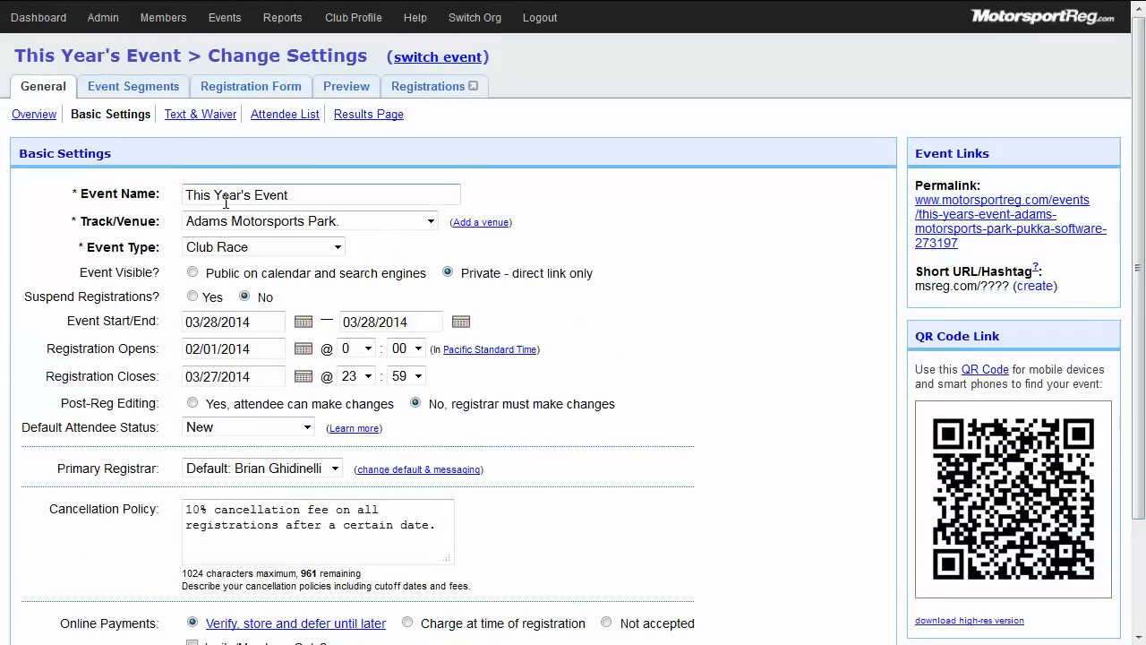
Review the event's text and waiver content, from the advertisement through to the email confirmation.
{"action": "left_click", "coordinate": [201, 114]}
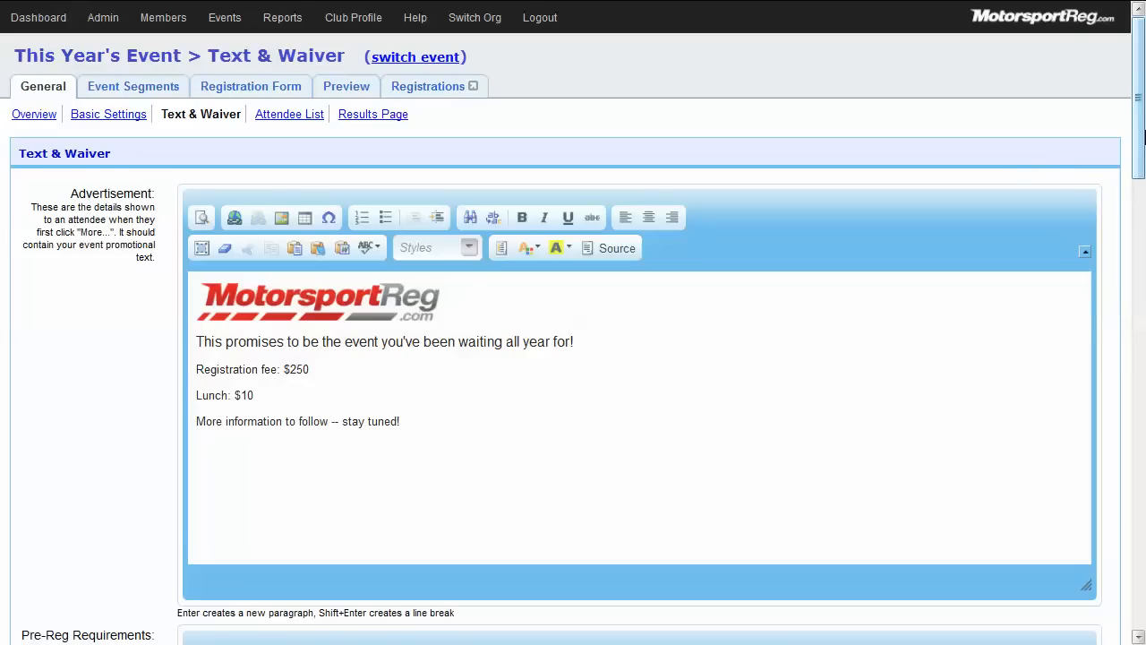
{"action": "left_click_drag", "start_coordinate": [1144, 134], "coordinate": [1143, 345]}
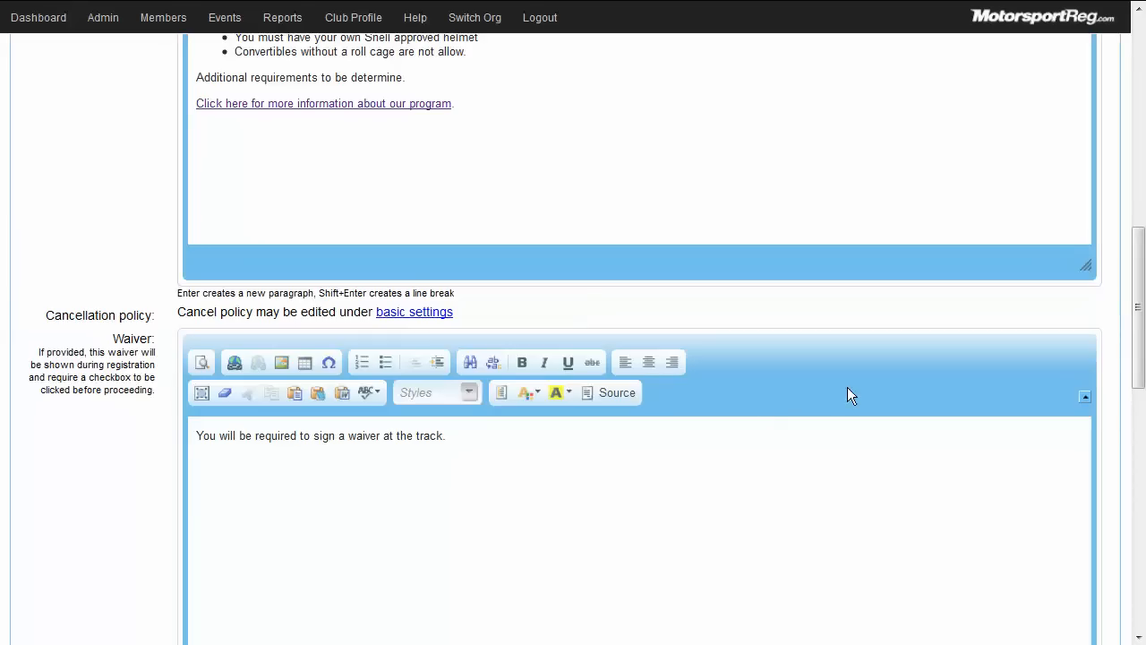
{"action": "left_click_drag", "start_coordinate": [1143, 349], "coordinate": [700, 580]}
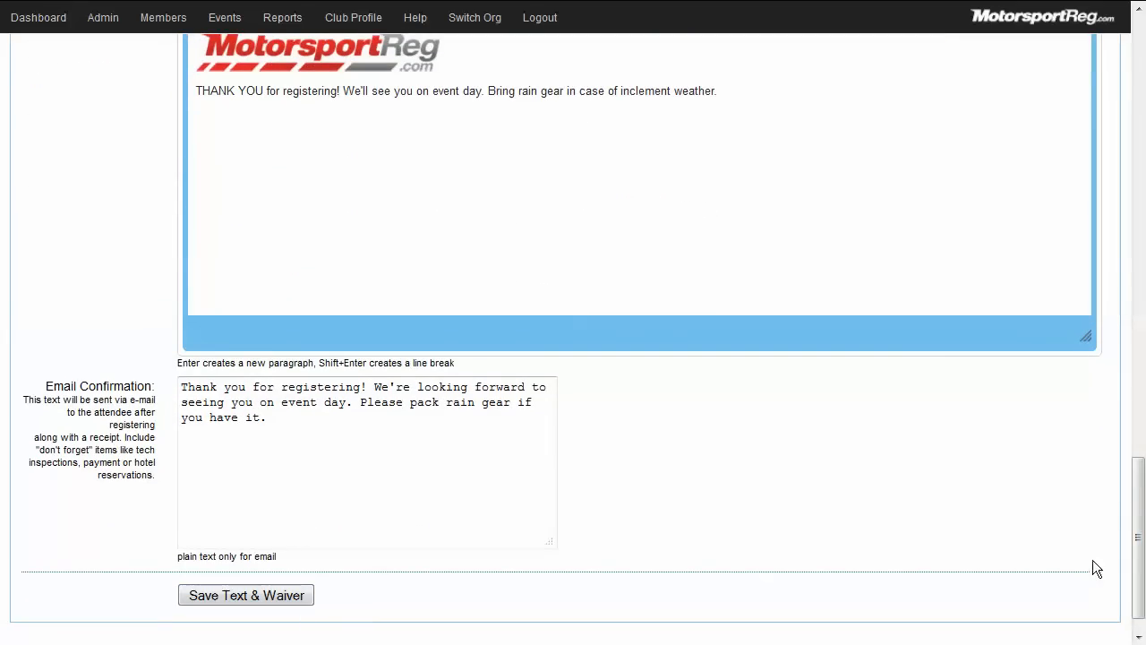
{"action": "left_click_drag", "start_coordinate": [1138, 537], "coordinate": [1138, 110]}
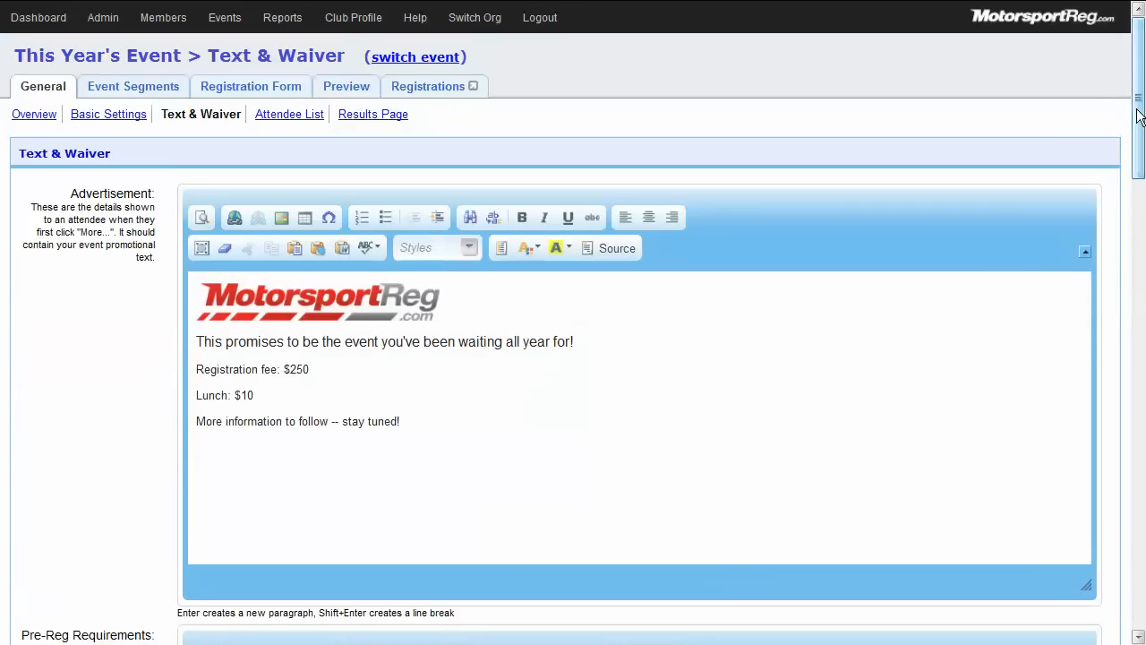
Open the event segment named Event and review its number configuration, classes, class modifiers, groups and mappings.
{"action": "left_click", "coordinate": [136, 93]}
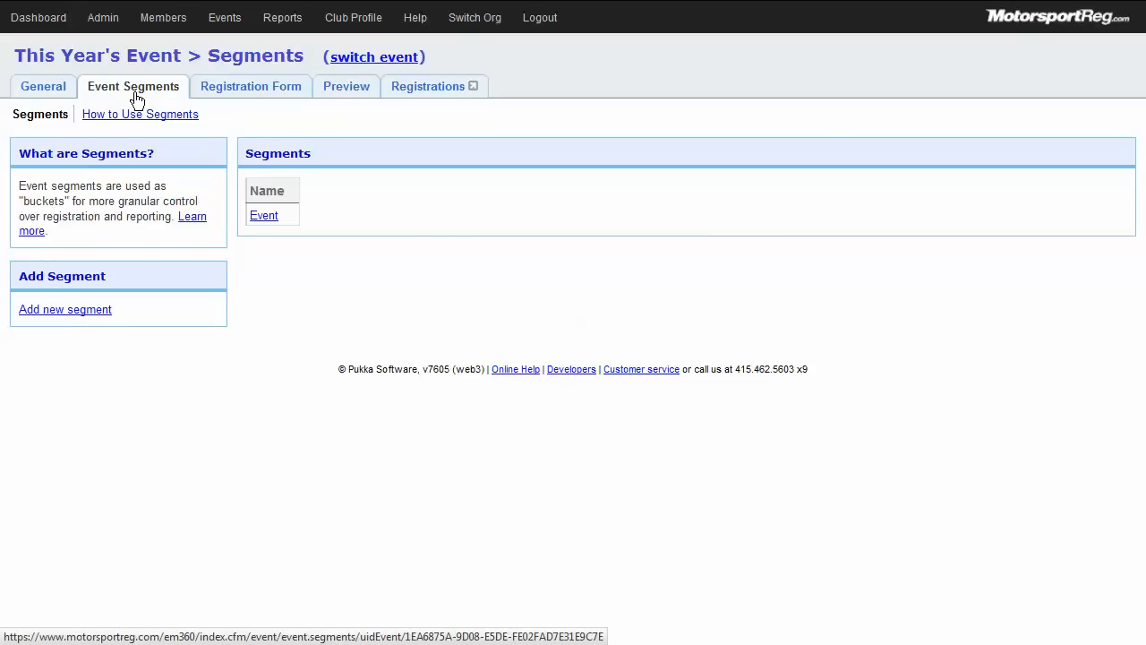
{"action": "double_click", "coordinate": [264, 216]}
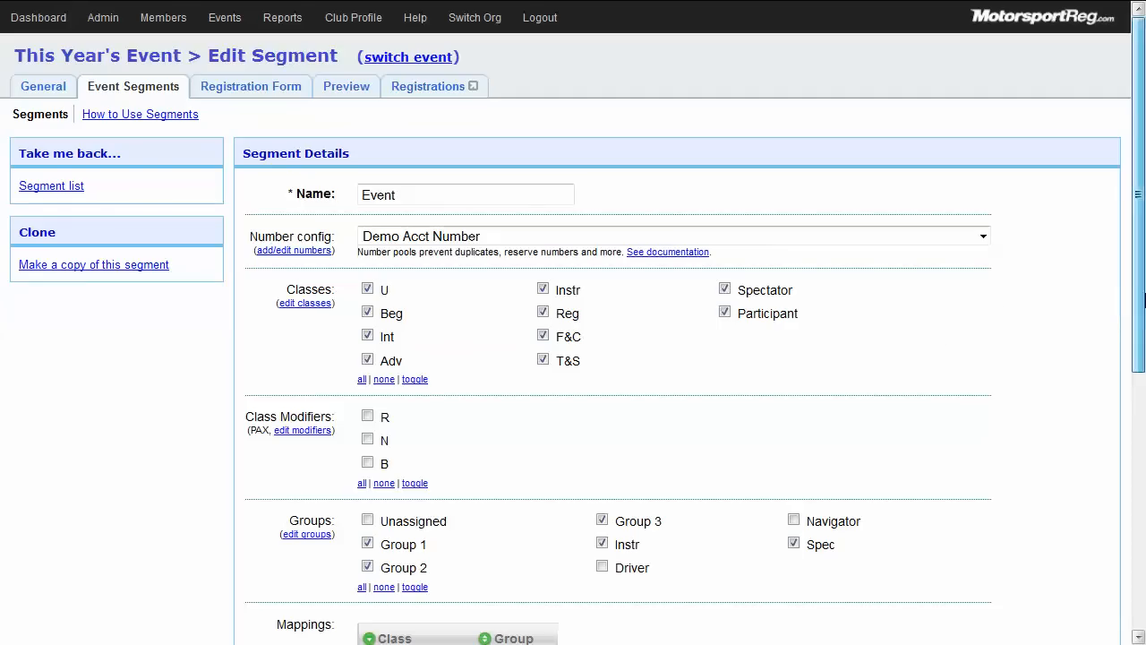
{"action": "left_click_drag", "start_coordinate": [1141, 303], "coordinate": [1144, 500]}
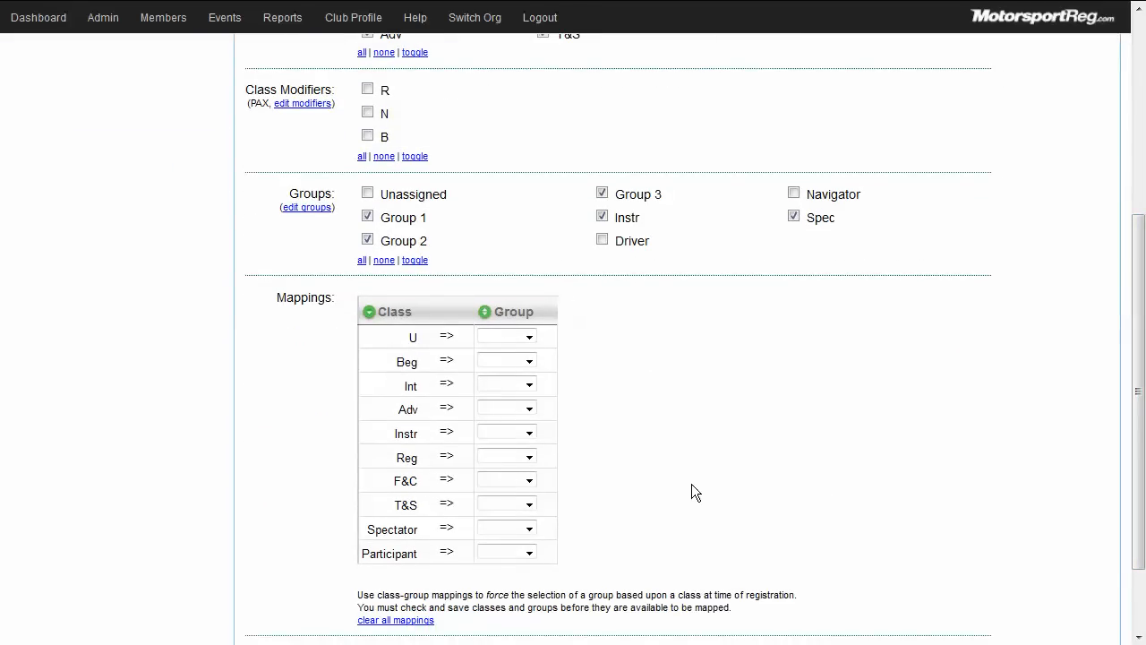
{"action": "left_click_drag", "start_coordinate": [1142, 489], "coordinate": [1144, 548]}
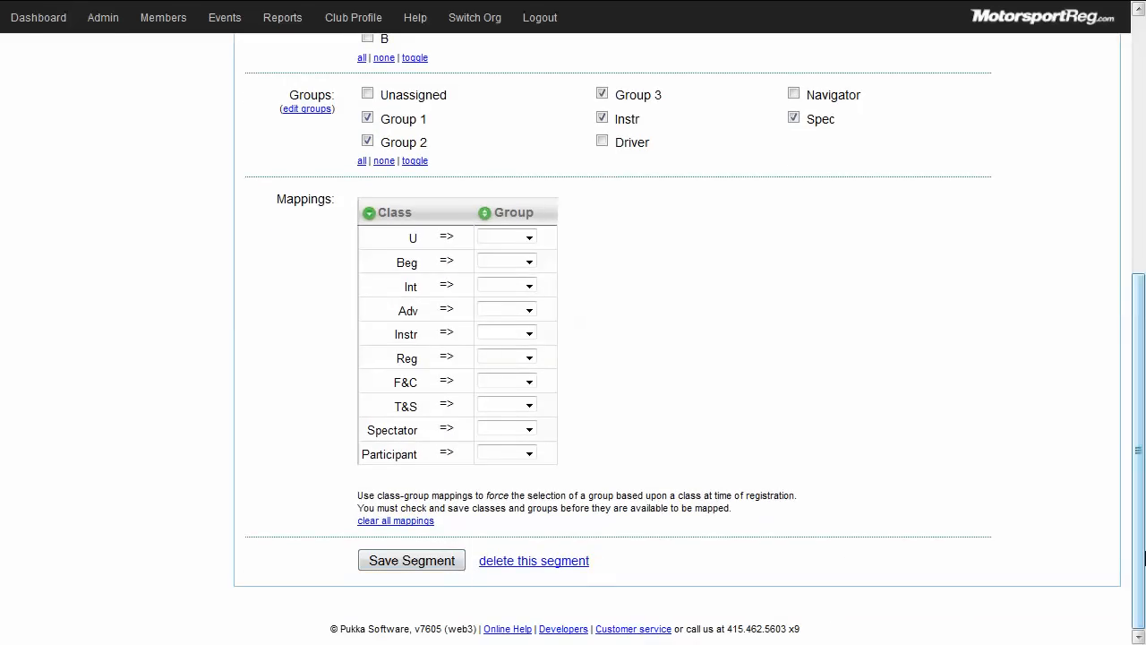
{"action": "left_click_drag", "start_coordinate": [1142, 546], "coordinate": [1142, 291]}
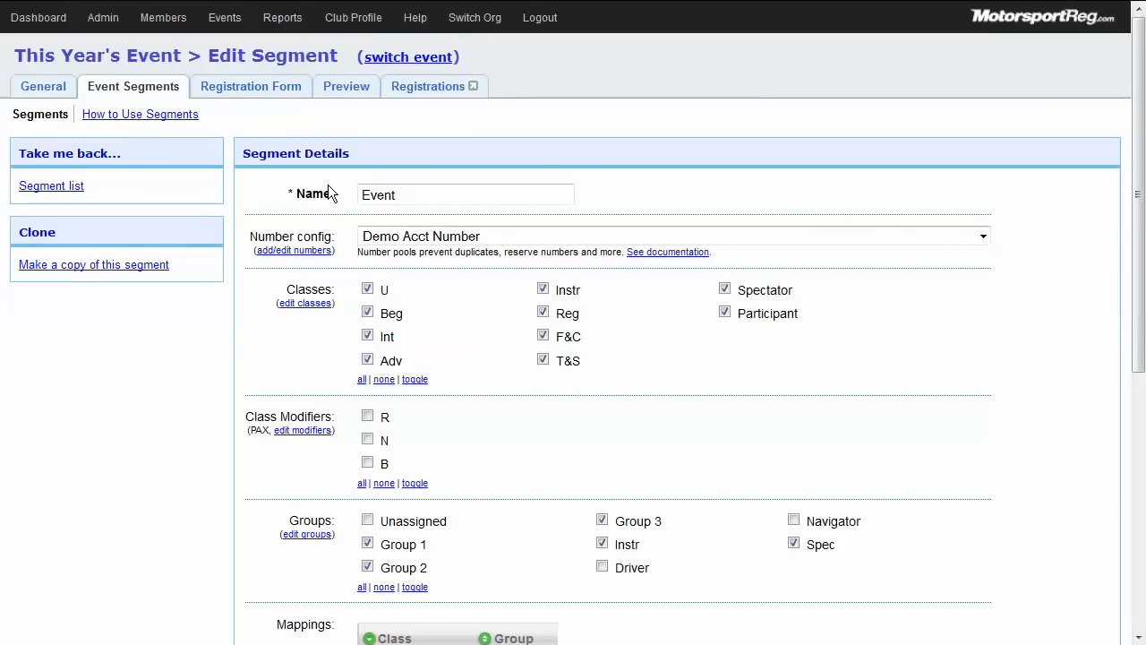
Open the registration form builder and inspect the first-time question, the Participant Entry package and the Spectator Entry assigner among the parts.
{"action": "left_click", "coordinate": [264, 90]}
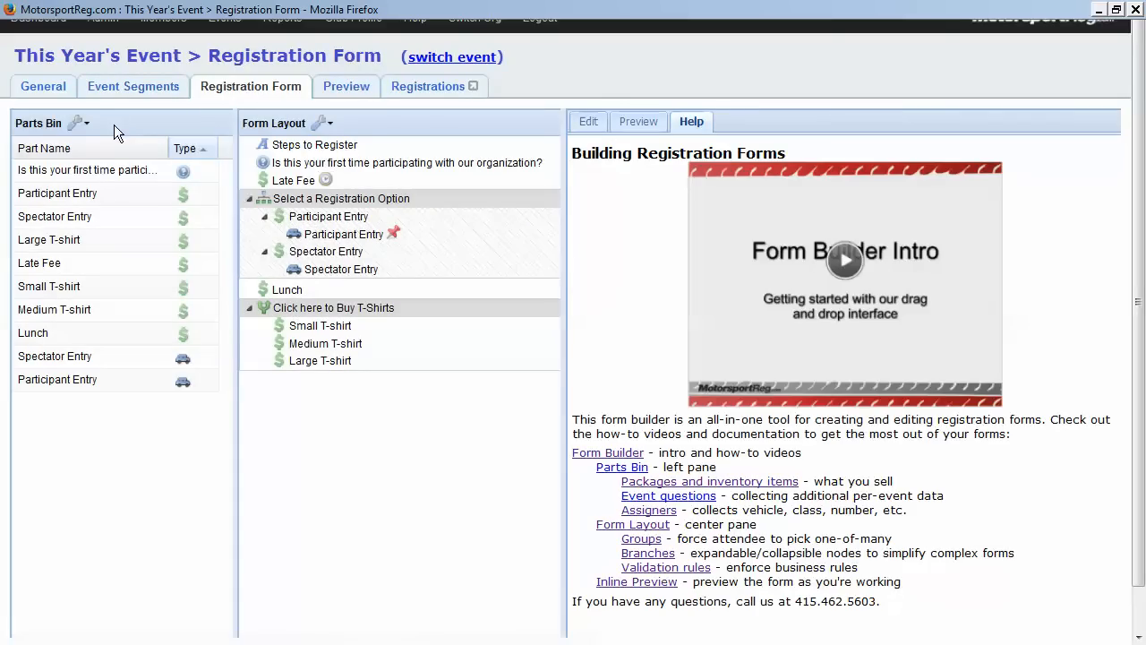
{"action": "left_click", "coordinate": [114, 169]}
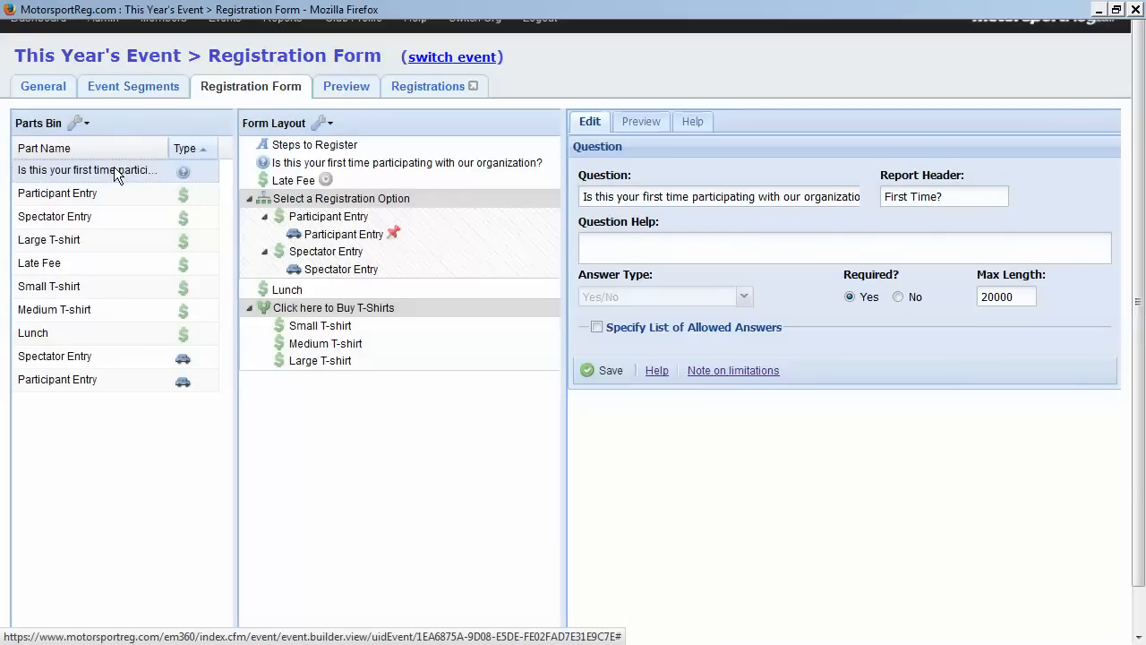
{"action": "left_click", "coordinate": [114, 194]}
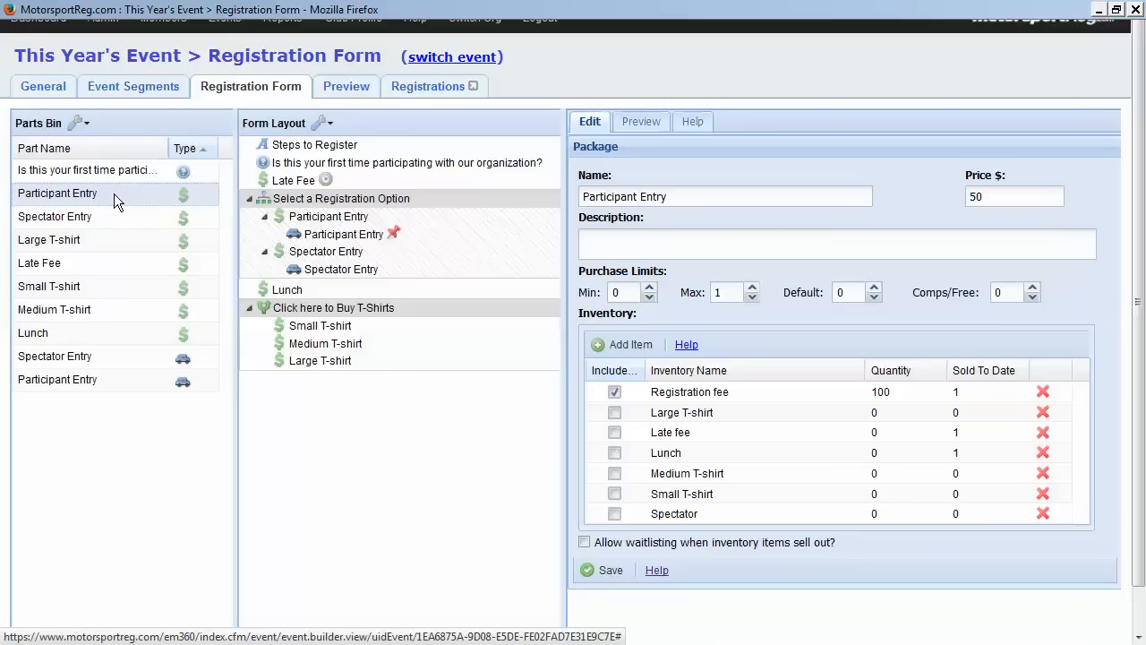
{"action": "left_click", "coordinate": [118, 356]}
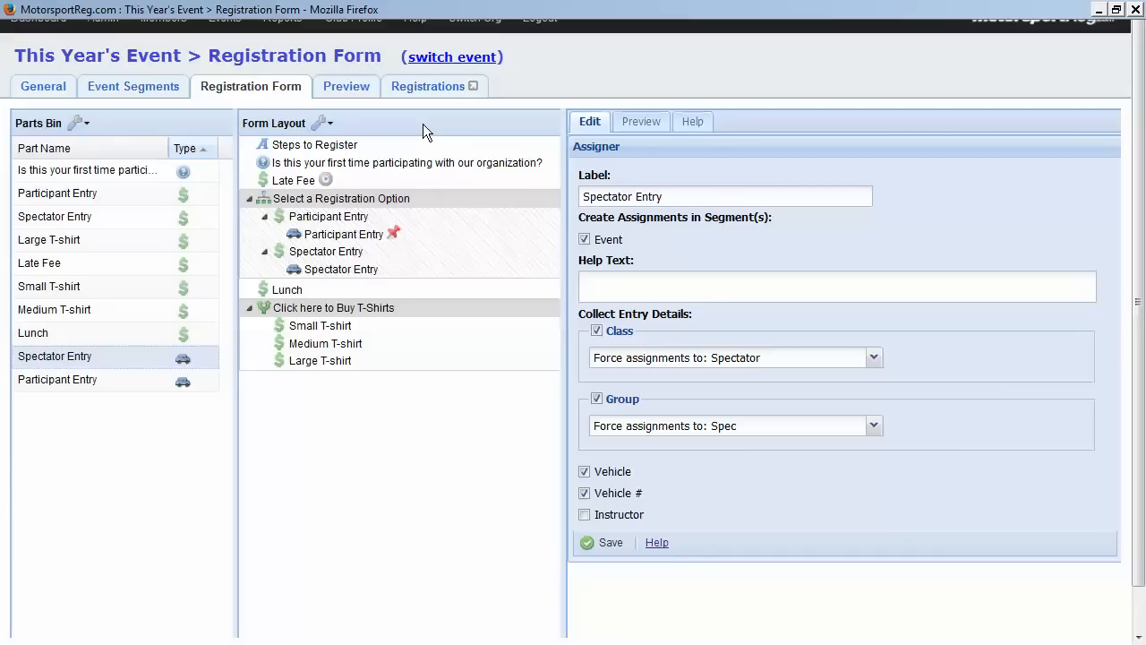
Inspect the form layout's Select a Registration Option group, Steps to Register text, Late Fee package and Participant Entry assigner with its validation rule.
{"action": "left_click", "coordinate": [439, 201]}
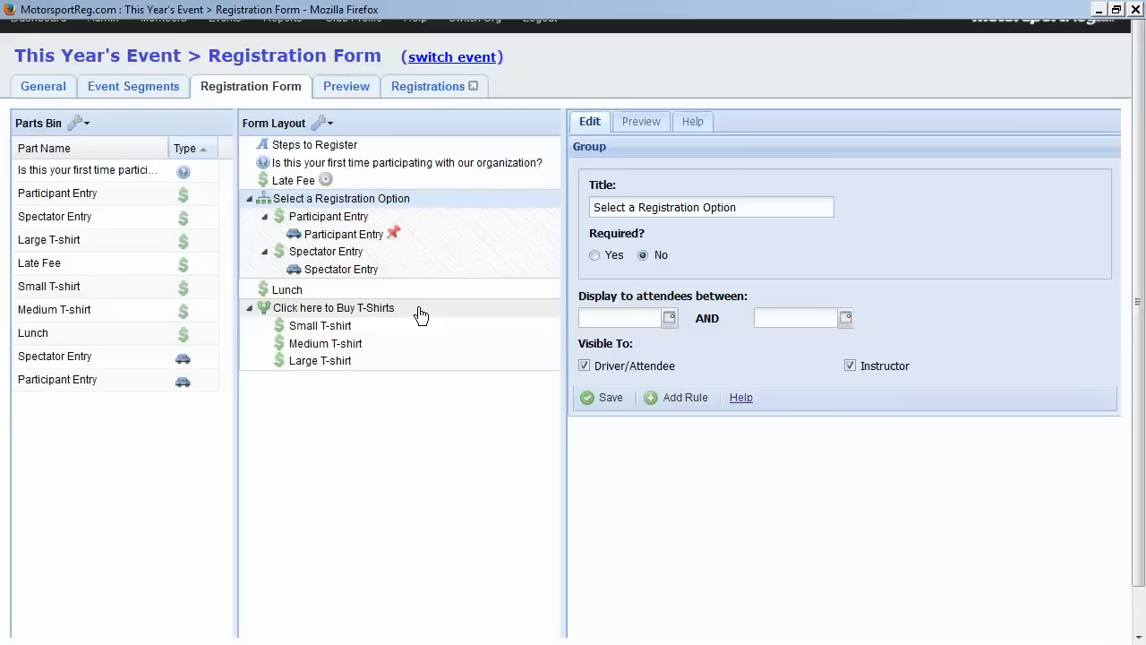
{"action": "left_click", "coordinate": [374, 148]}
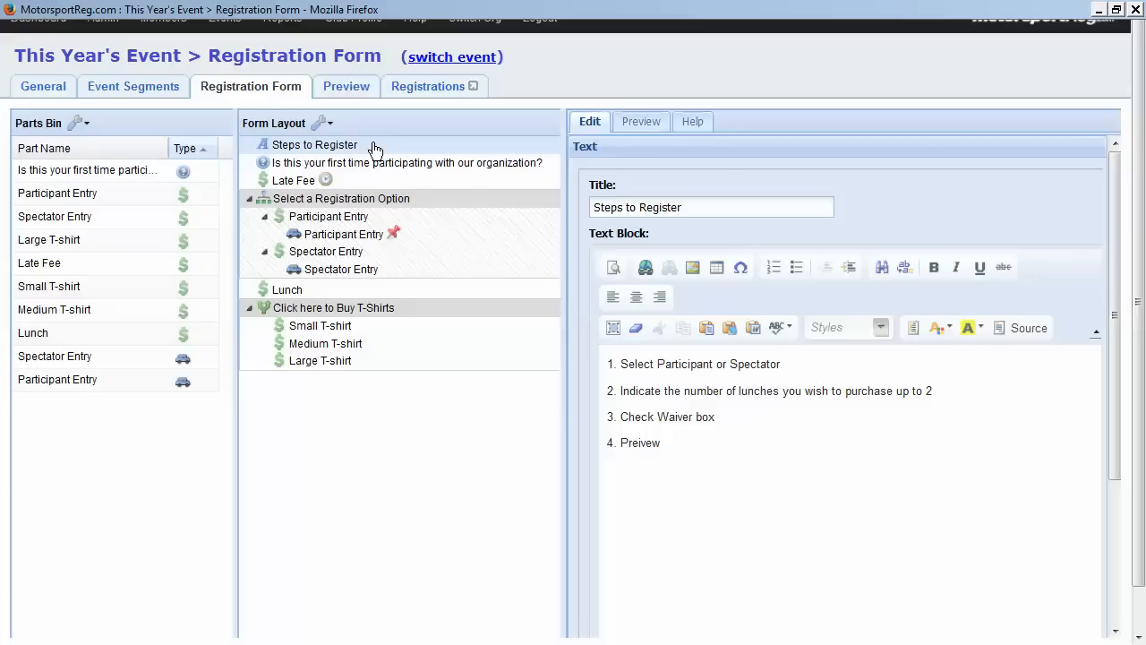
{"action": "left_click", "coordinate": [366, 180]}
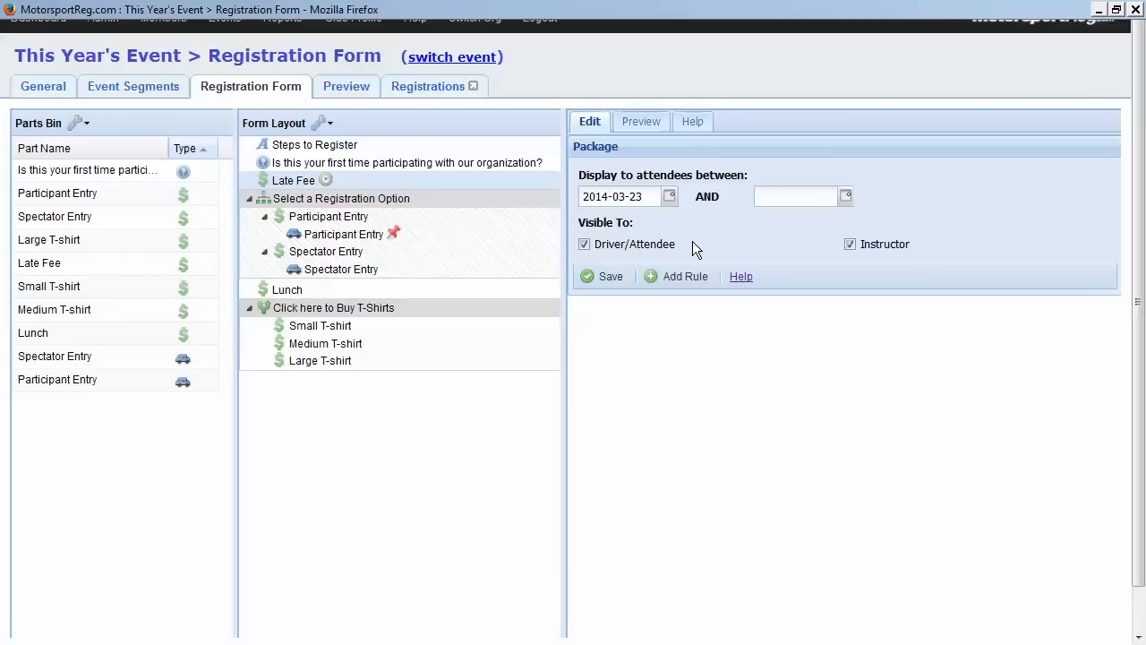
{"action": "left_click", "coordinate": [397, 235]}
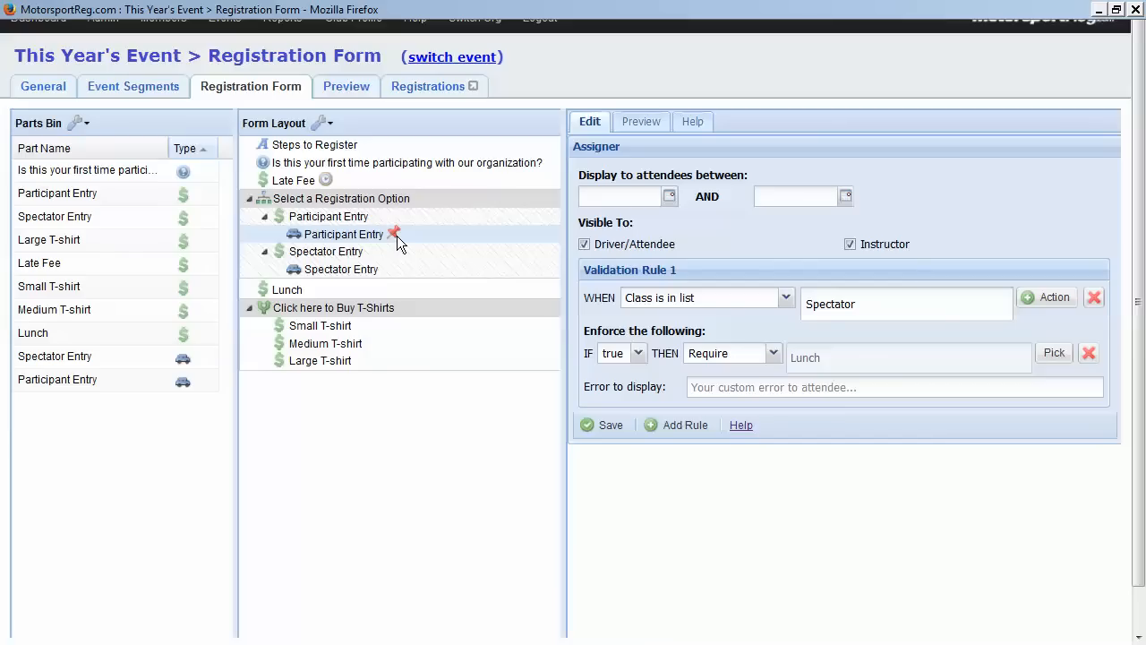
Preview the registration form, answering Yes to the first-time participation question and choosing Participant Entry as the registration option.
{"action": "left_click", "coordinate": [639, 129]}
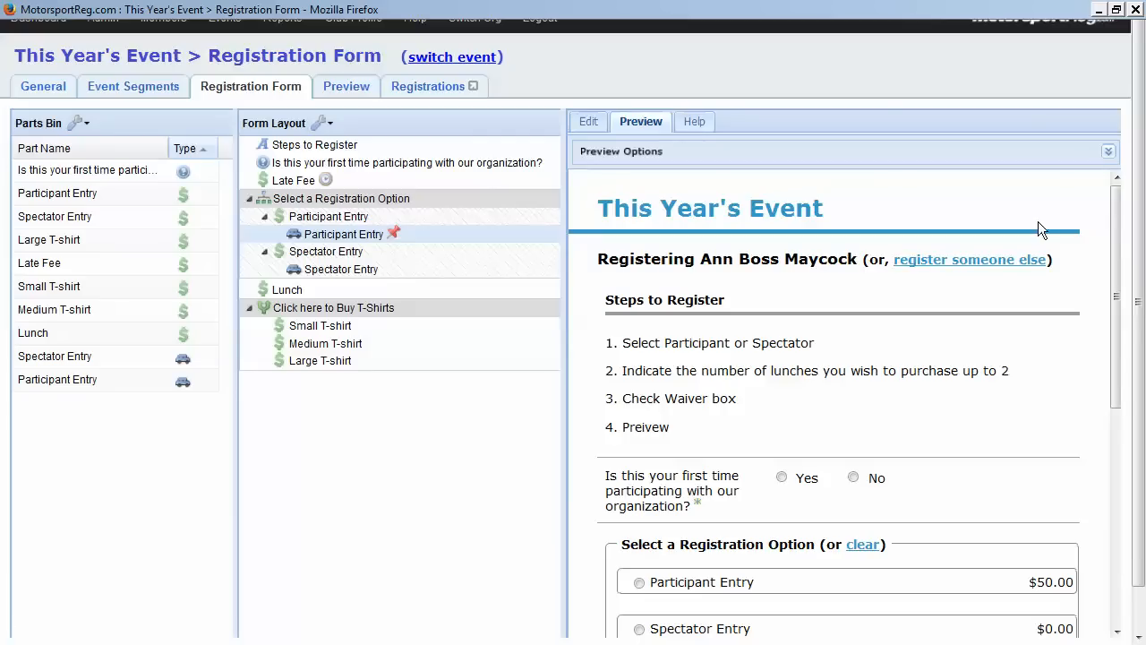
{"action": "left_click_drag", "start_coordinate": [1115, 233], "coordinate": [1110, 330]}
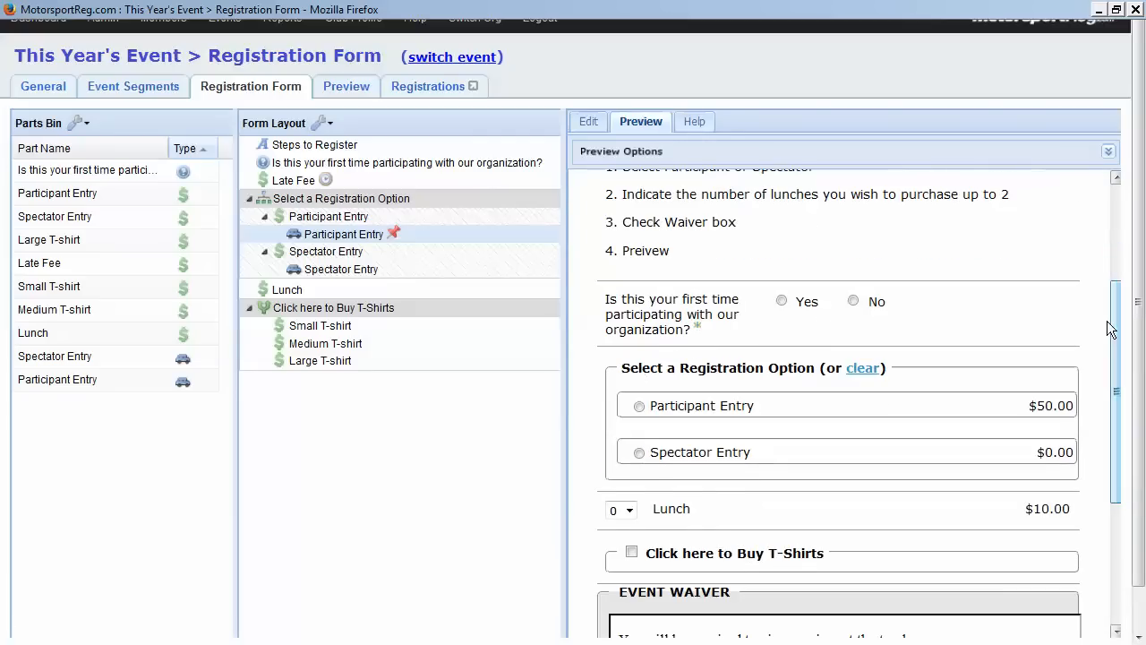
{"action": "left_click", "coordinate": [781, 301]}
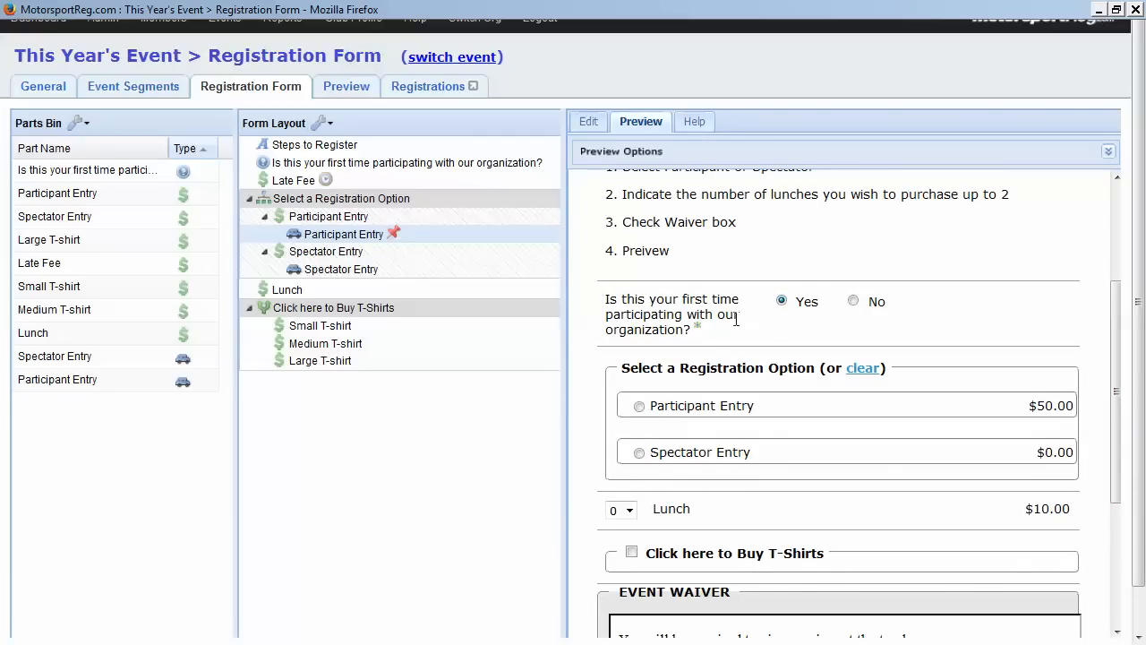
{"action": "left_click", "coordinate": [644, 406]}
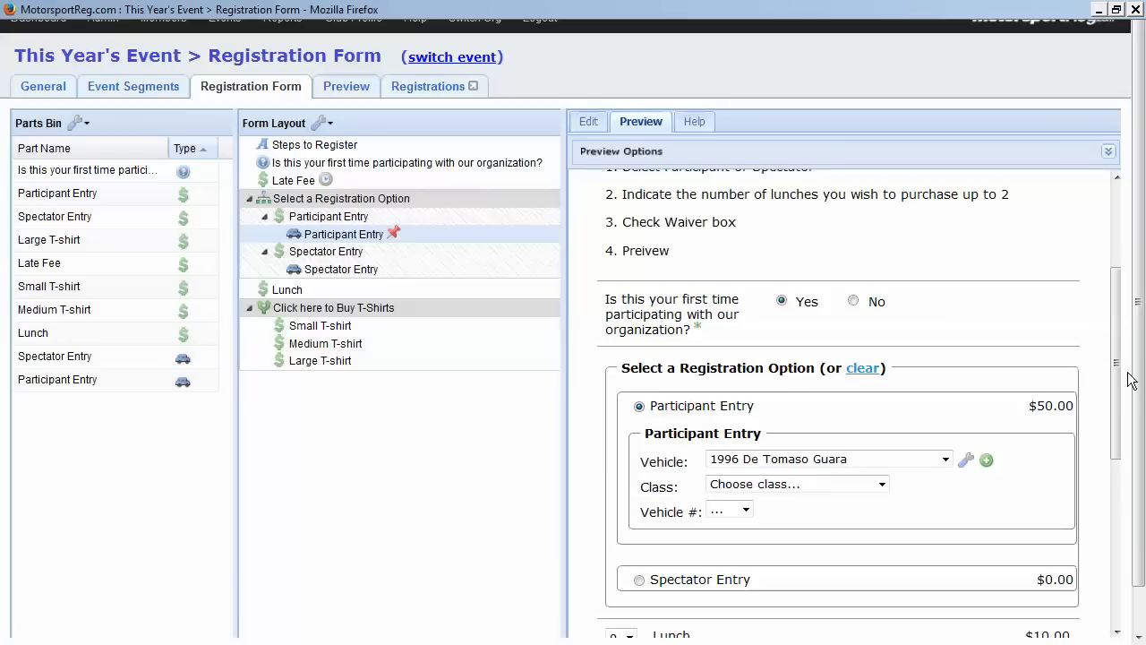
{"action": "scroll", "coordinate": [1110, 371], "scroll_direction": "up", "scroll_amount": 2}
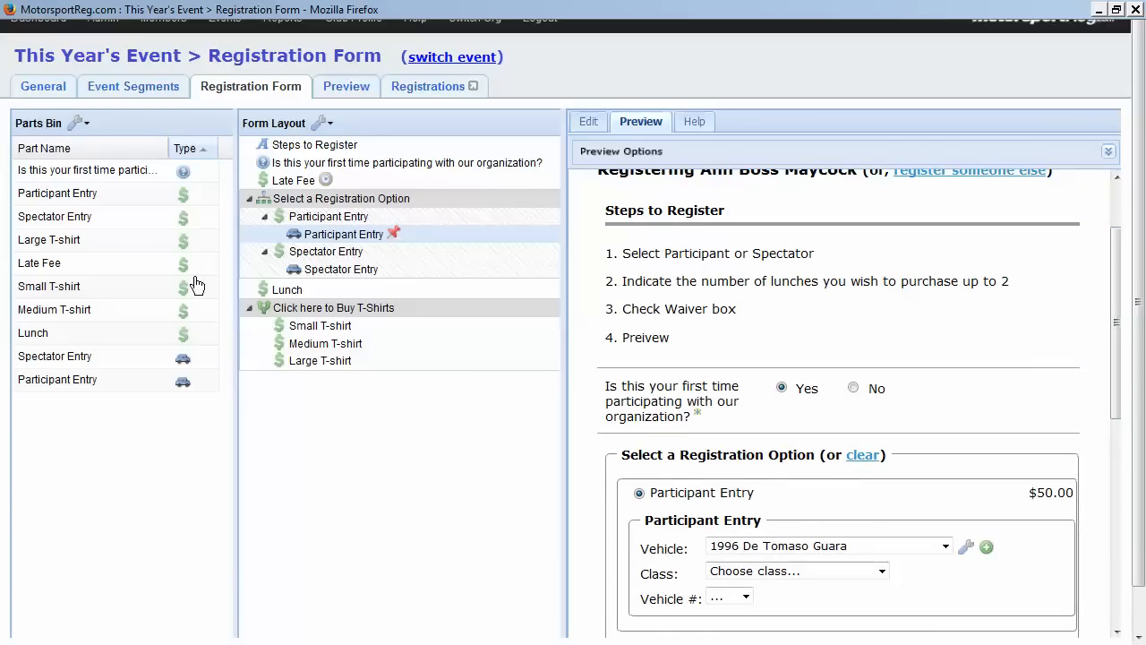
Open the event's Attendee List settings and review the included attendee statuses, displayed fields, visibility restriction and public message.
{"action": "left_click", "coordinate": [27, 90]}
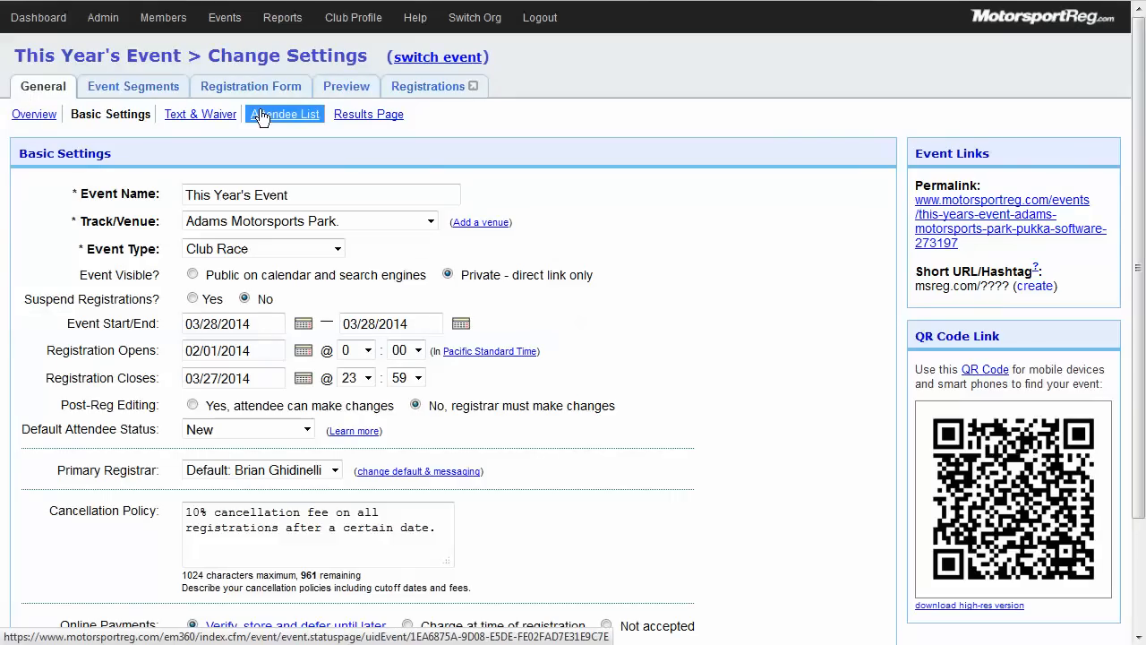
{"action": "left_click", "coordinate": [261, 116]}
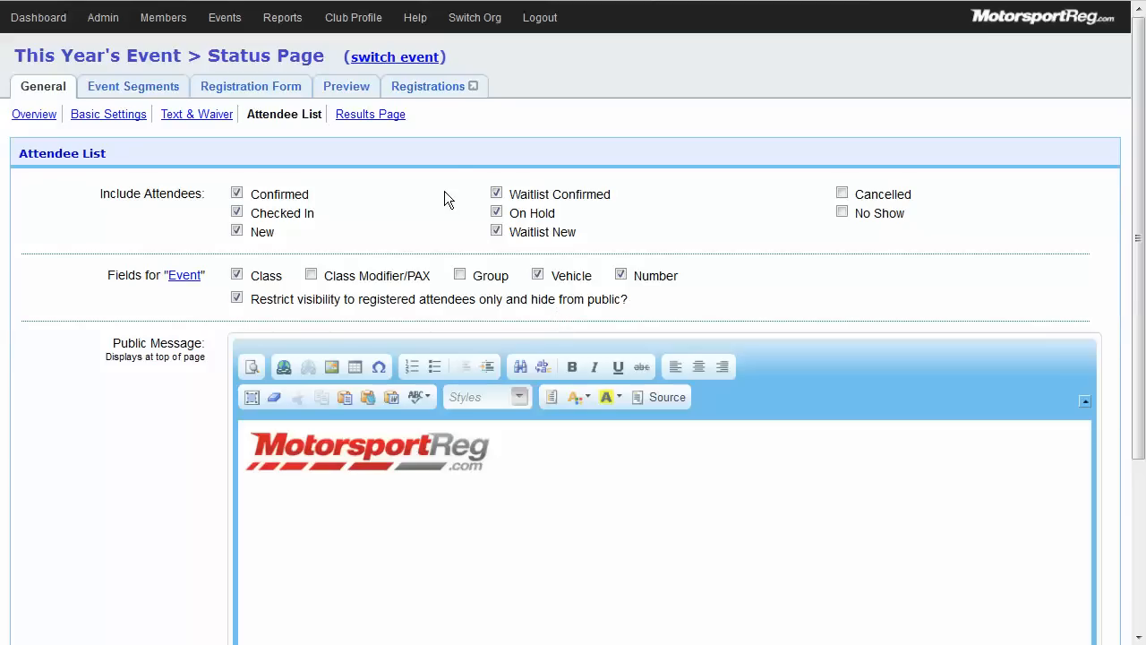
Open the registered attendee's record from the event's registrations and review the assignment, General Registration and Custom Questions sections.
{"action": "left_click", "coordinate": [447, 94]}
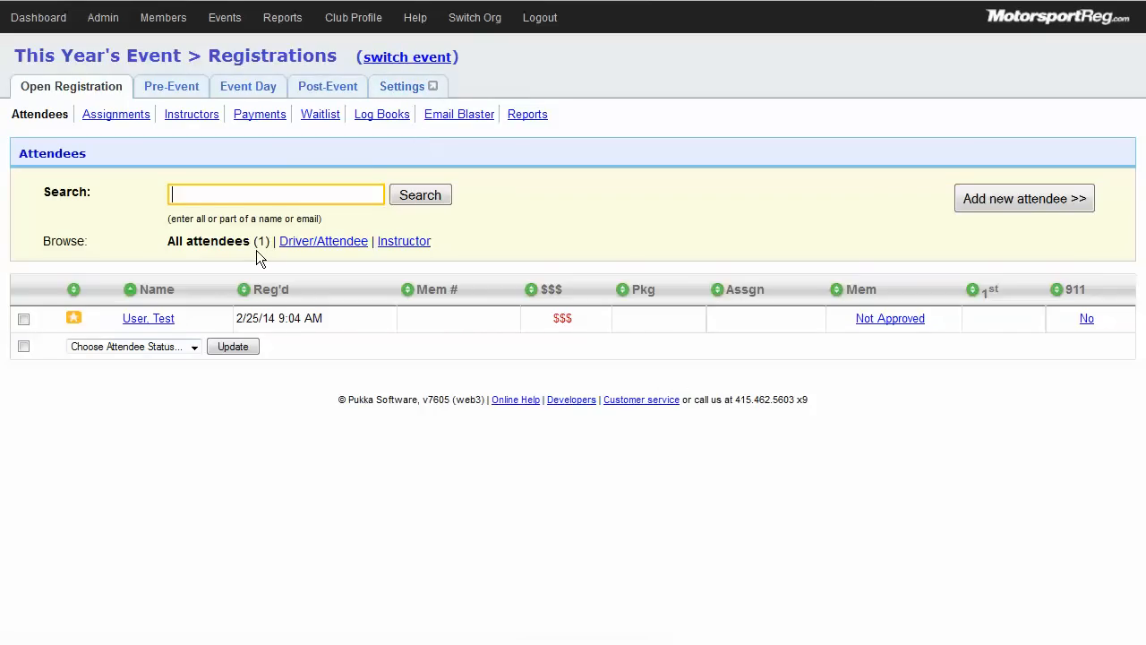
{"action": "left_click", "coordinate": [153, 322]}
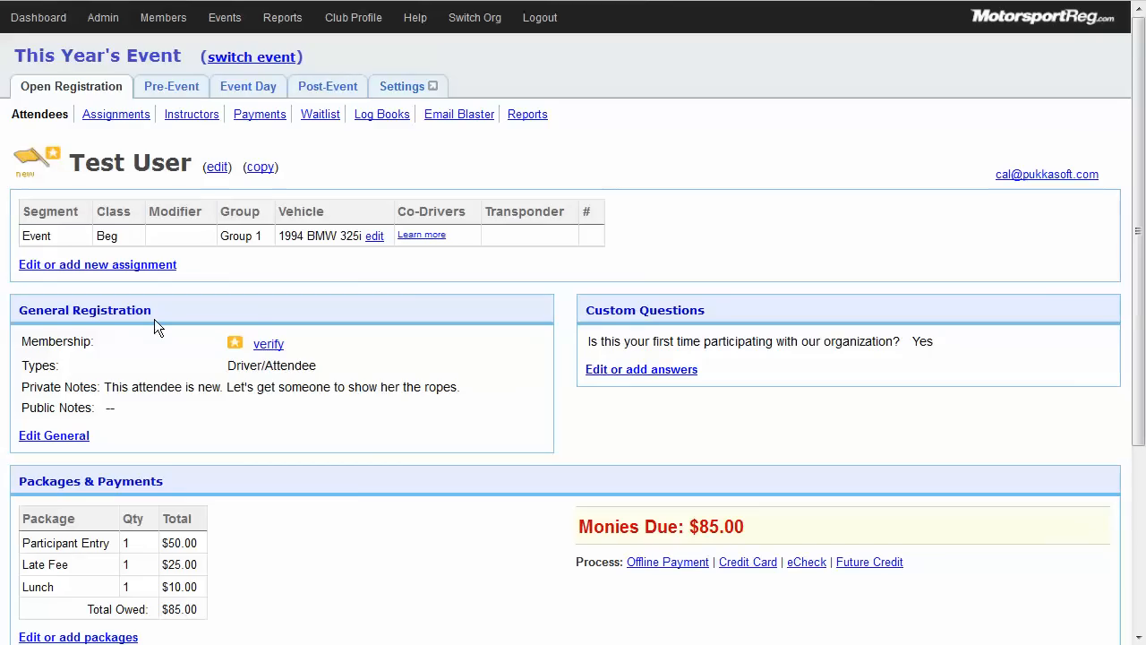
{"action": "left_click_drag", "start_coordinate": [136, 284], "coordinate": [29, 271]}
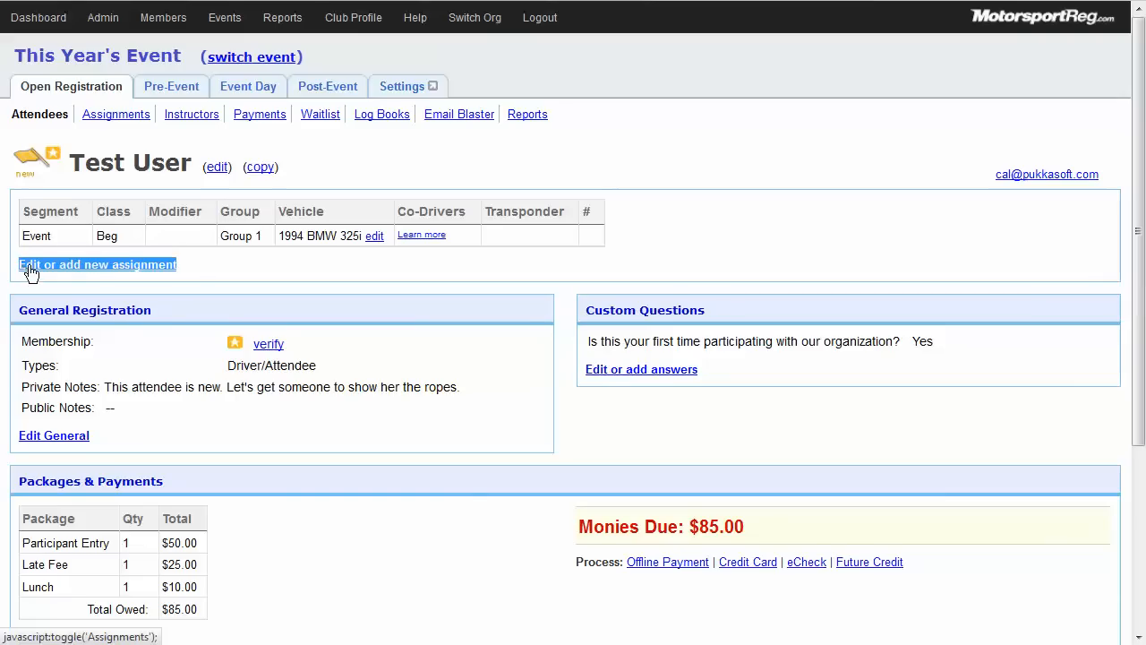
{"action": "left_click", "coordinate": [29, 271]}
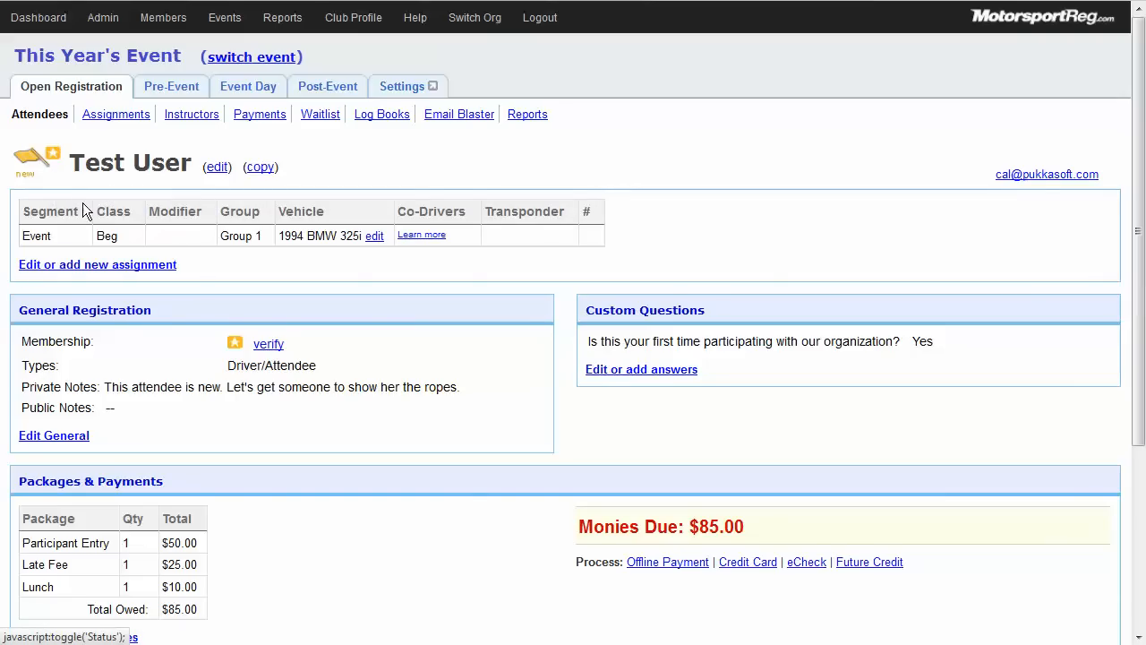
{"action": "left_click_drag", "start_coordinate": [74, 258], "coordinate": [71, 270]}
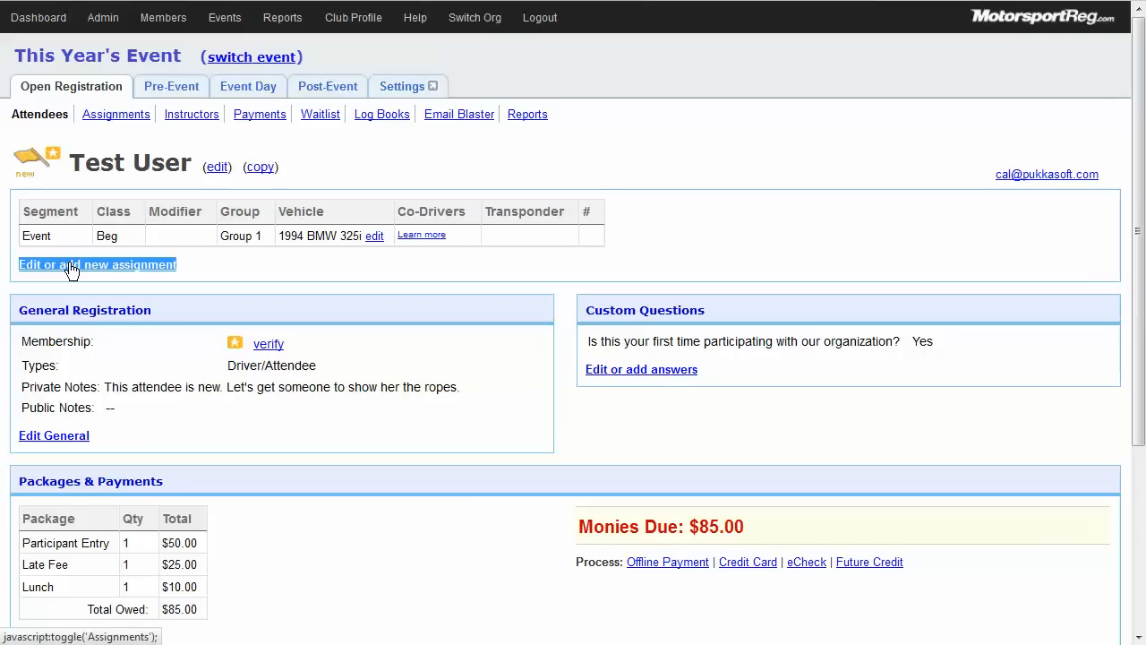
{"action": "left_click", "coordinate": [75, 291]}
{"action": "left_click_drag", "start_coordinate": [18, 436], "coordinate": [88, 437]}
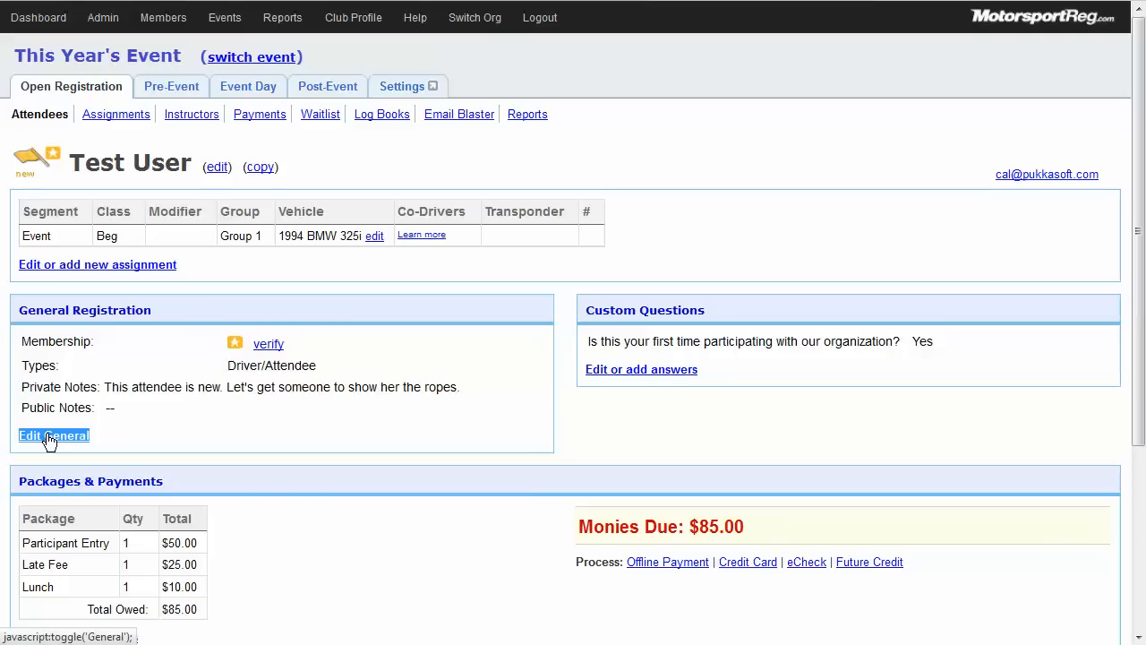
{"action": "left_click", "coordinate": [750, 410]}
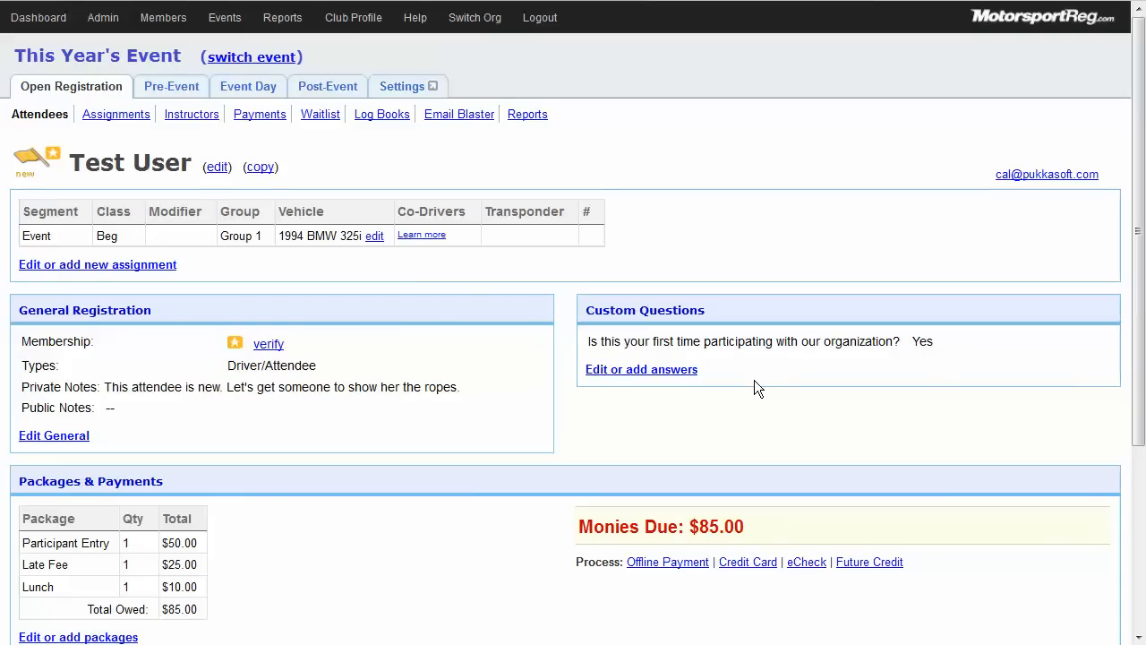
Open the attendee's packages for editing and enter a Lunch quantity of 2.
{"action": "left_click_drag", "start_coordinate": [1140, 373], "coordinate": [1140, 470]}
{"action": "left_click", "coordinate": [128, 511]}
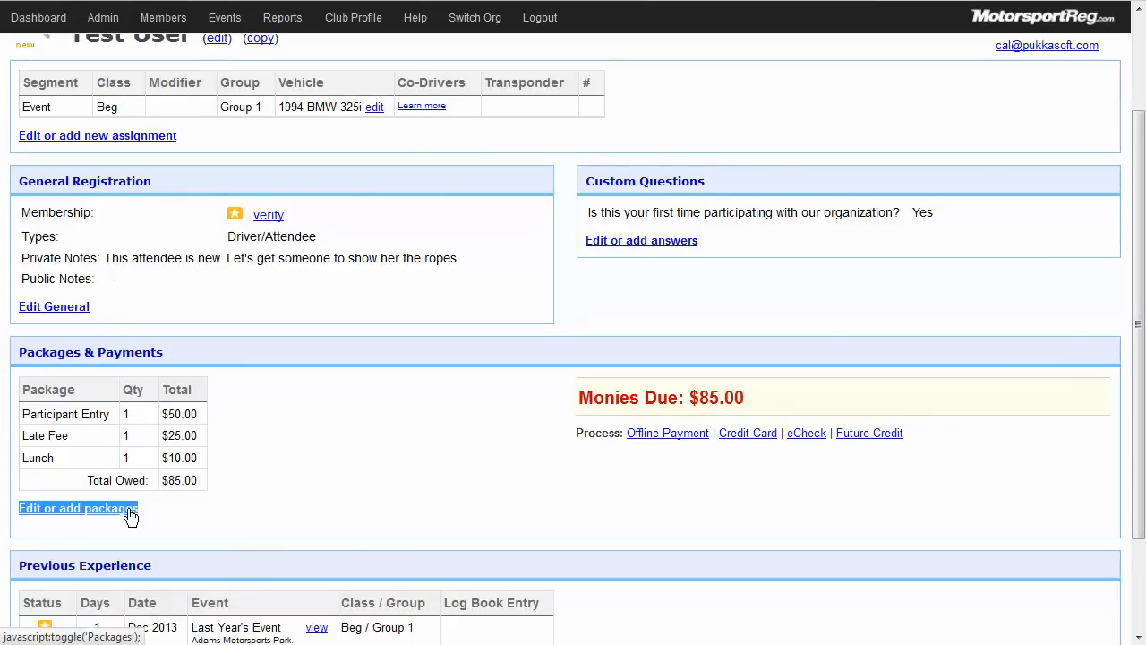
{"action": "left_click", "coordinate": [180, 562]}
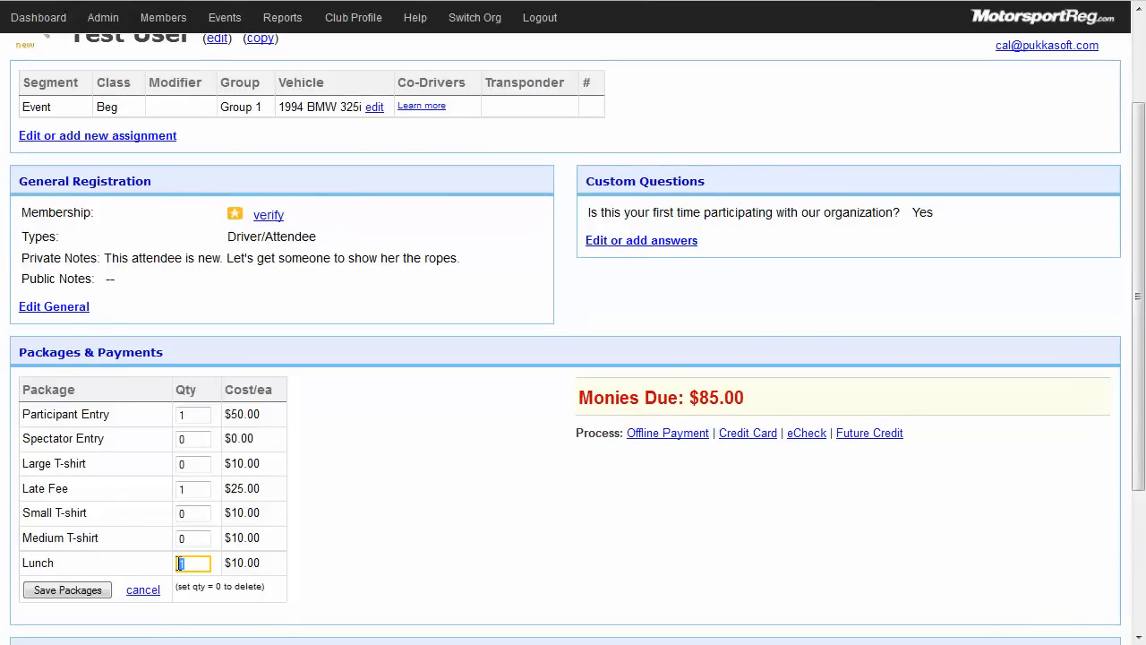
{"action": "left_click", "coordinate": [180, 563]}
{"action": "type", "text": "2"}
{"action": "key", "text": "Delete"}
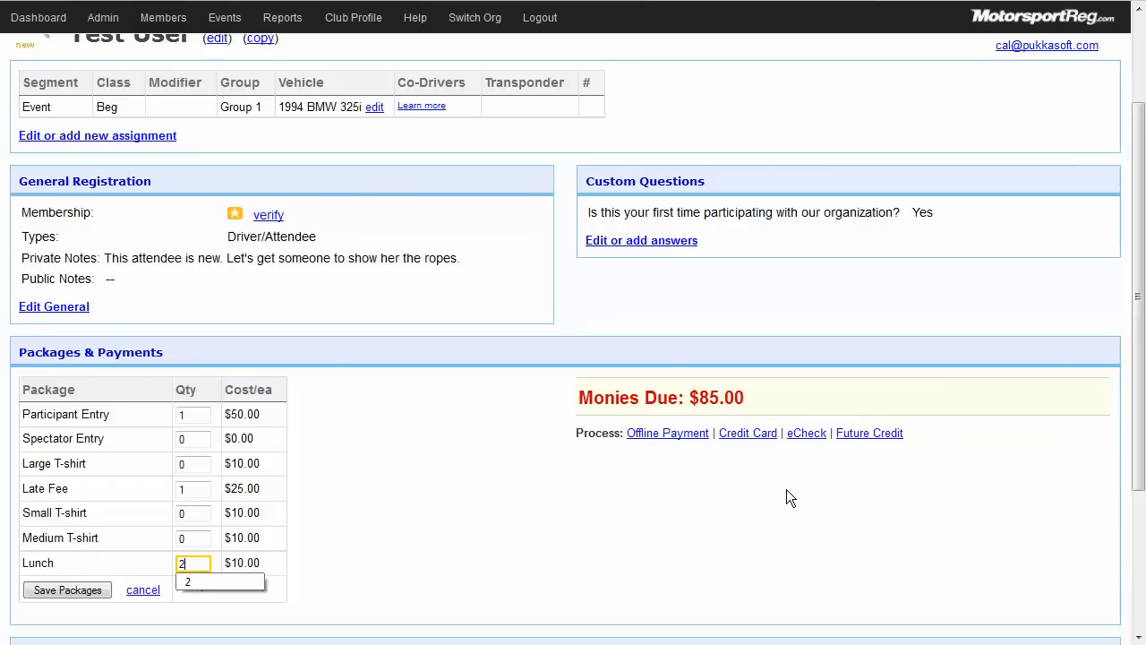
Leave the attendee's record without saving the packages and return to the organization's dashboard.
{"action": "left_click_drag", "start_coordinate": [1137, 447], "coordinate": [1142, 355]}
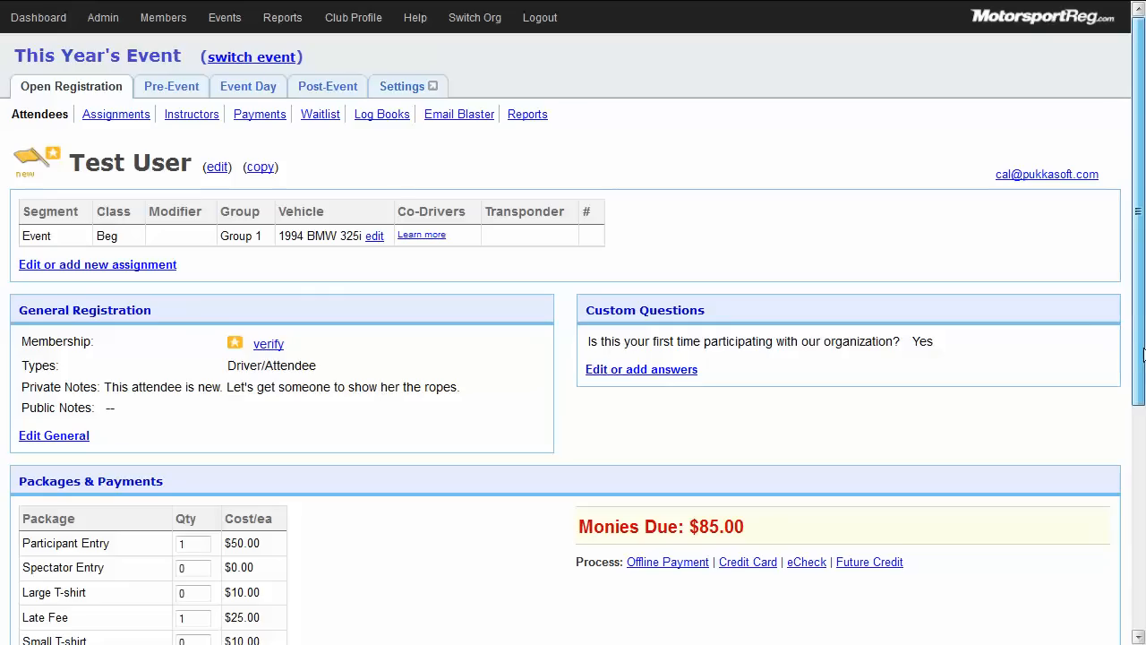
{"action": "left_click", "coordinate": [24, 24]}
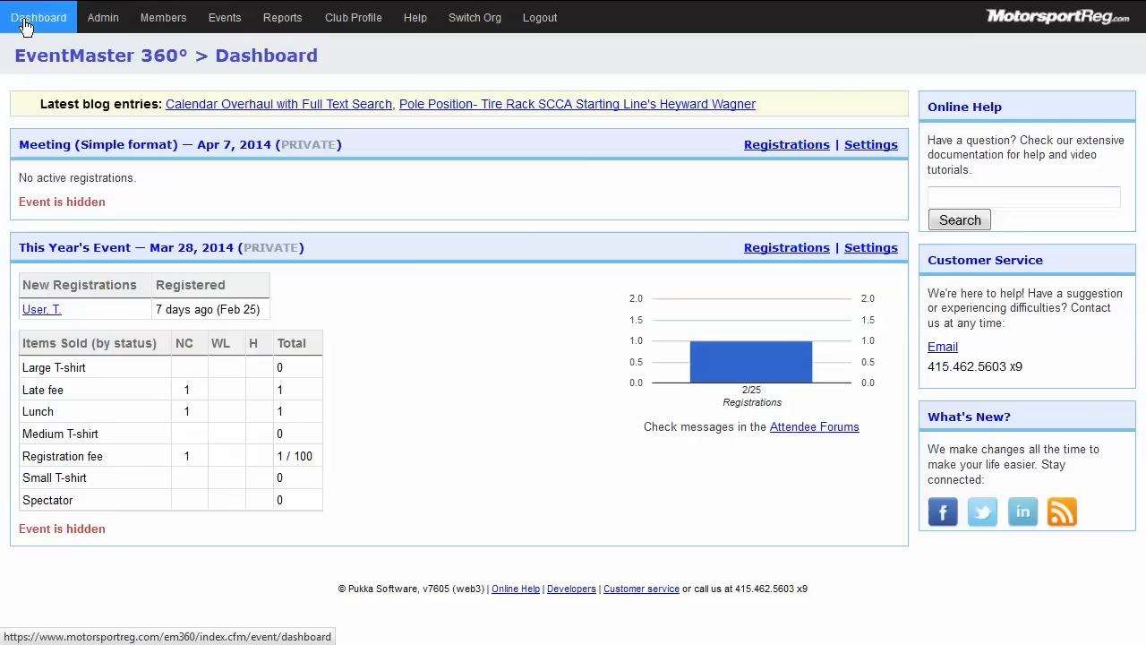